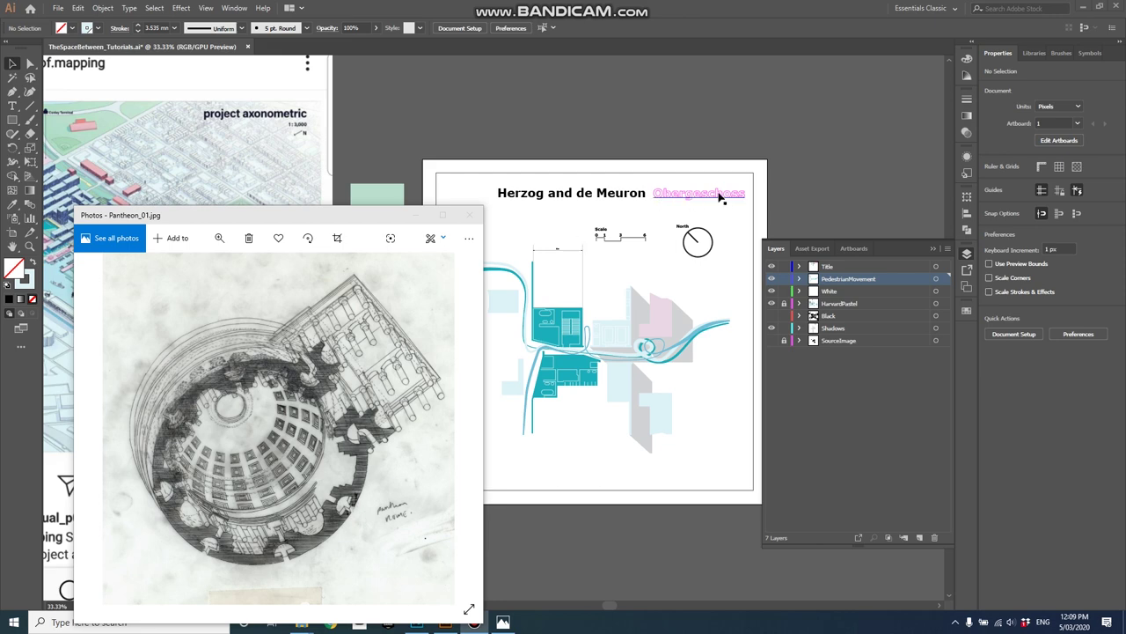
Move the Pantheon_01.jpg photo viewer up and to the right over the Illustrator workspace
{"action": "left_click_drag", "start_coordinate": [370, 220], "coordinate": [401, 145]}
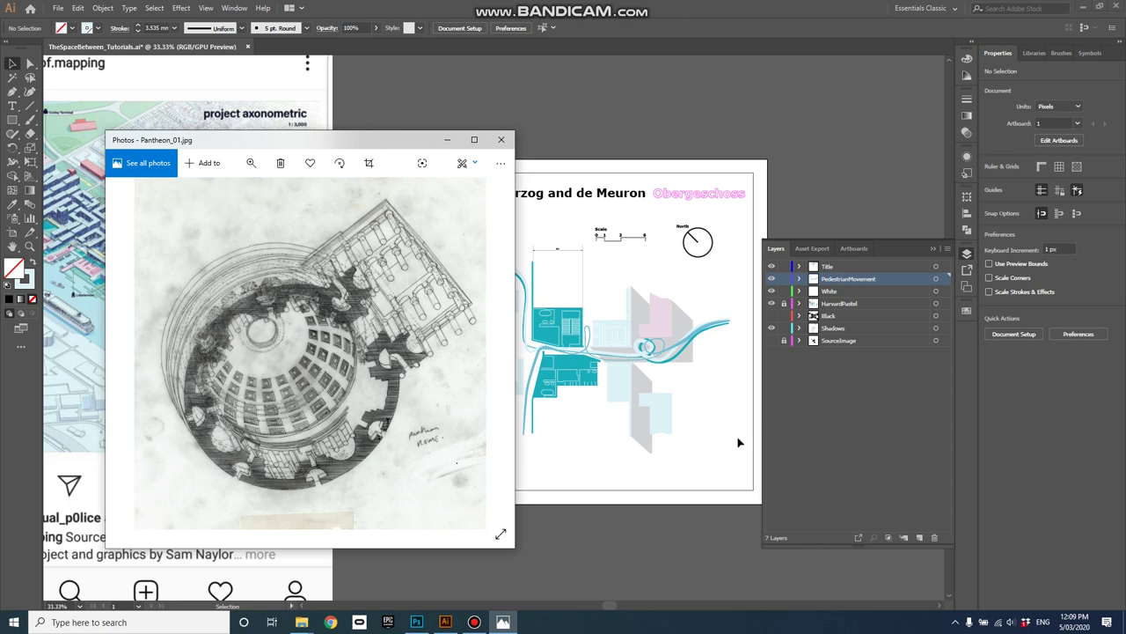
In Illustrator, hide the HarvardPastel layer, show the Black building blocks and keep Shadows visible
{"action": "left_click", "coordinate": [733, 385]}
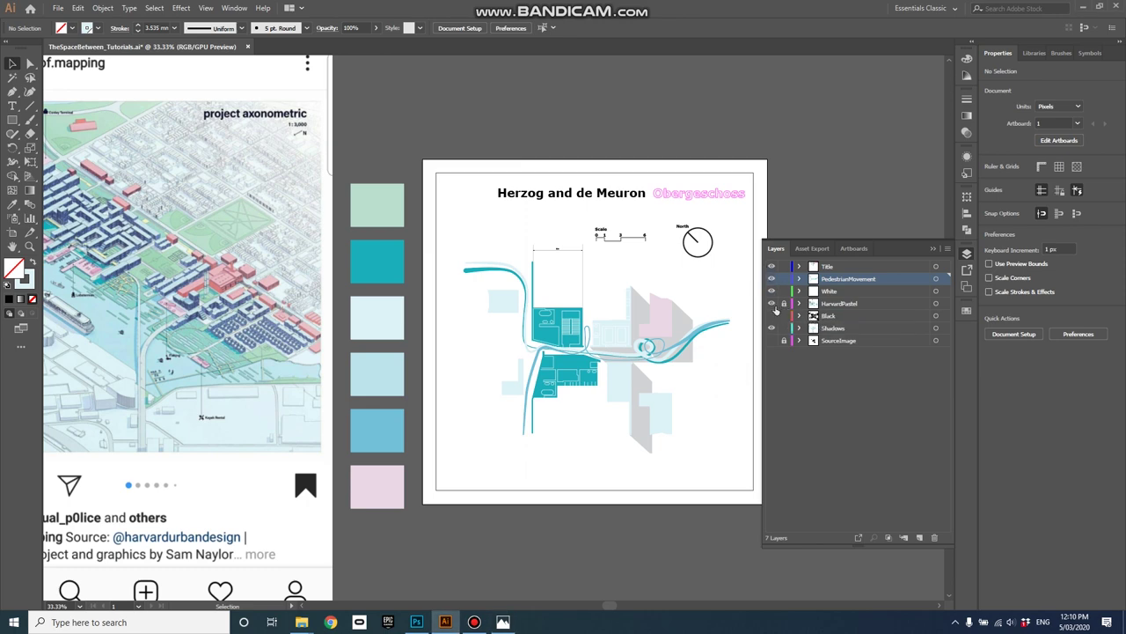
{"action": "left_click", "coordinate": [773, 304]}
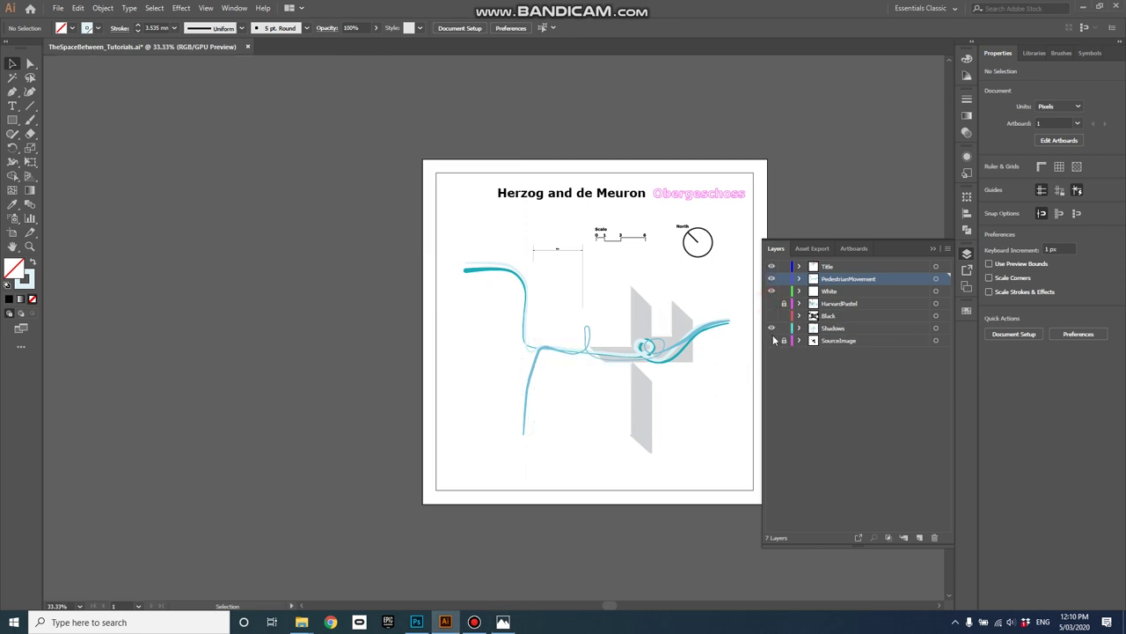
{"action": "left_click", "coordinate": [771, 315]}
{"action": "left_click", "coordinate": [772, 327]}
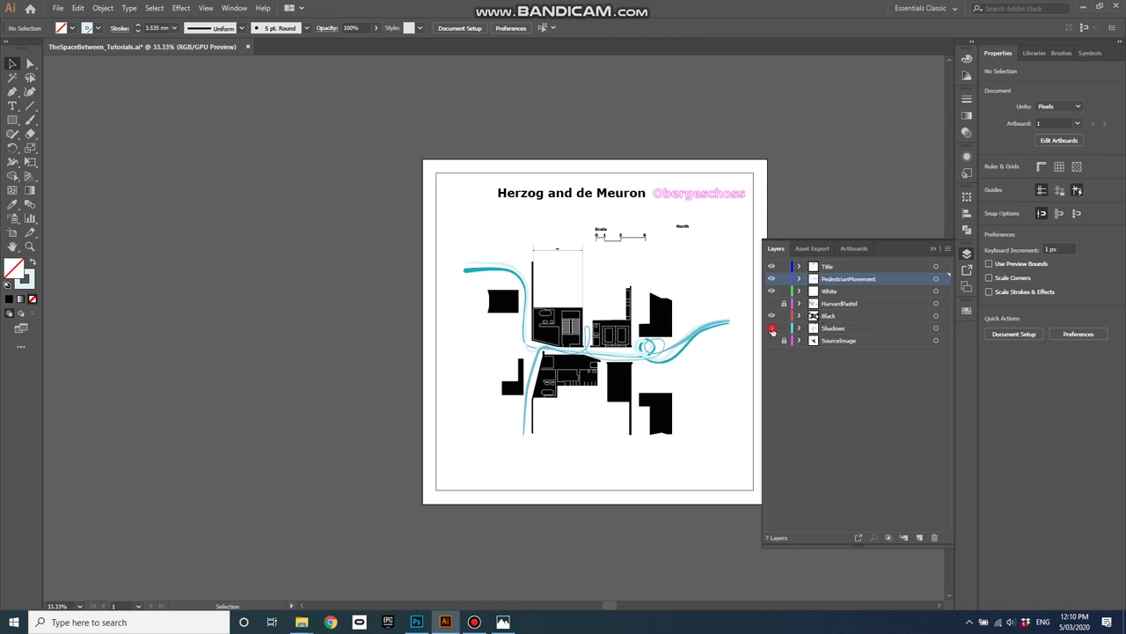
{"action": "left_click", "coordinate": [771, 328]}
Zoom in and marquee-select the North label and compass circle
{"action": "scroll", "coordinate": [723, 246], "scroll_direction": "up", "scroll_amount": 5}
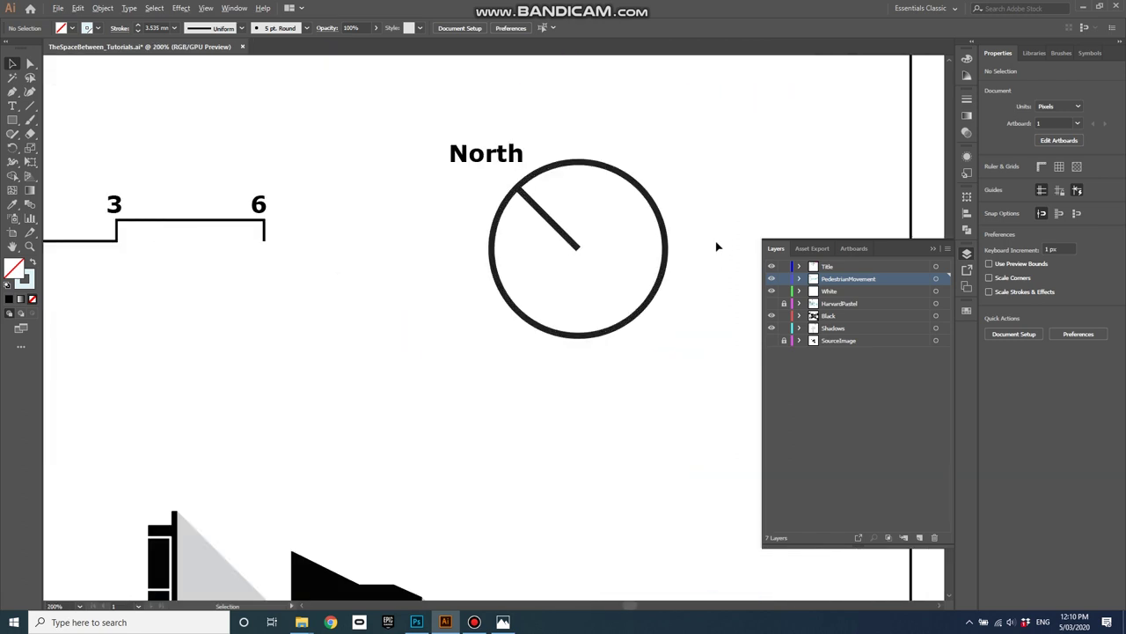
{"action": "left_click_drag", "start_coordinate": [704, 384], "coordinate": [408, 100]}
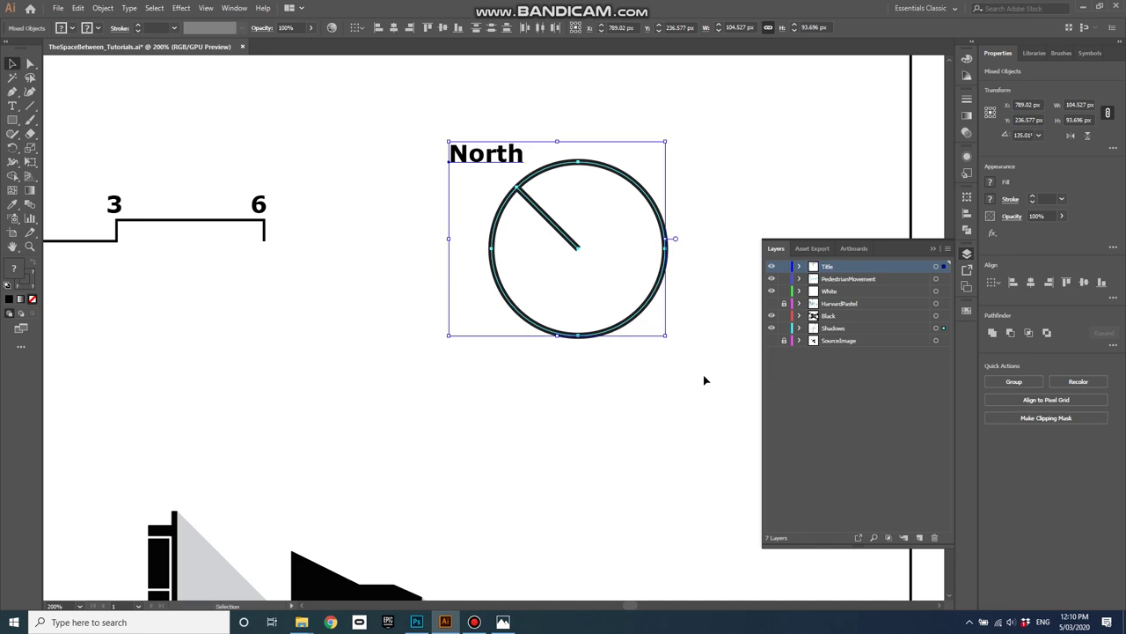
{"action": "scroll", "coordinate": [507, 589], "scroll_direction": "down", "scroll_amount": 1}
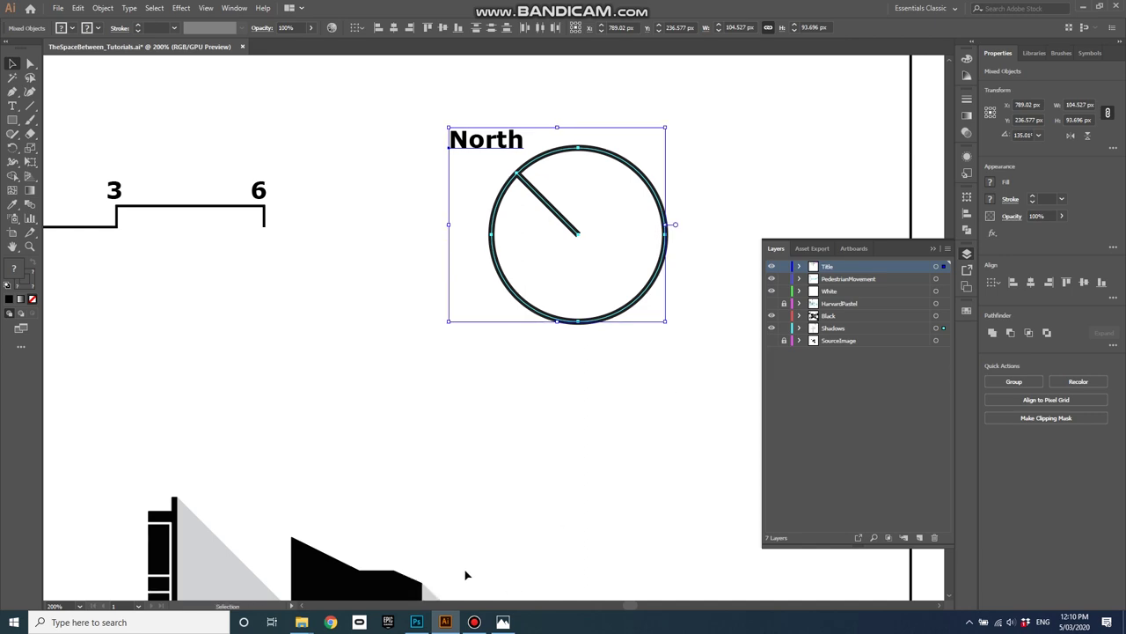
Create a new white Photoshop document 5400 px wide by 1080 px high
{"action": "left_click", "coordinate": [416, 622]}
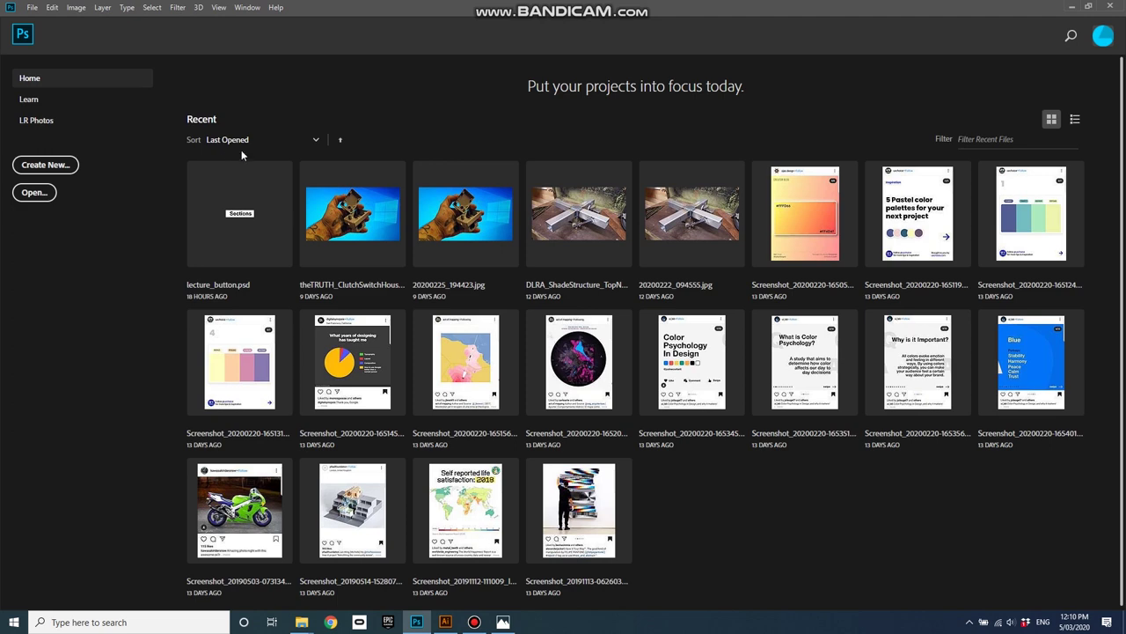
{"action": "left_click", "coordinate": [51, 169]}
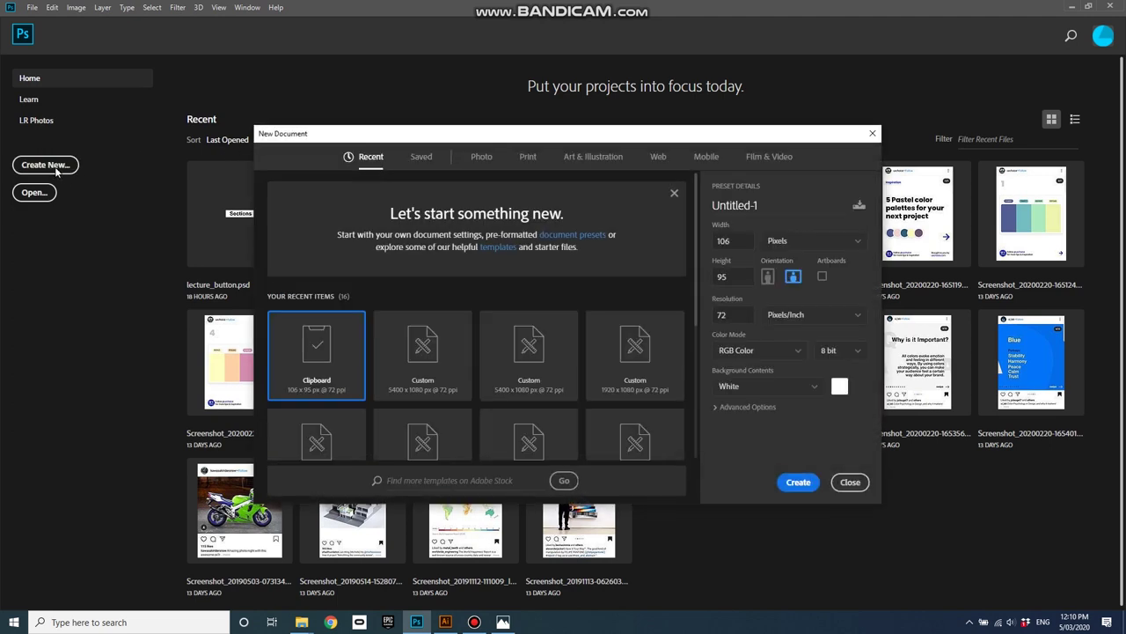
{"action": "left_click_drag", "start_coordinate": [744, 236], "coordinate": [712, 248]}
{"action": "type", "text": "5400"}
{"action": "left_click_drag", "start_coordinate": [728, 276], "coordinate": [712, 280]}
{"action": "key", "text": "Return"}
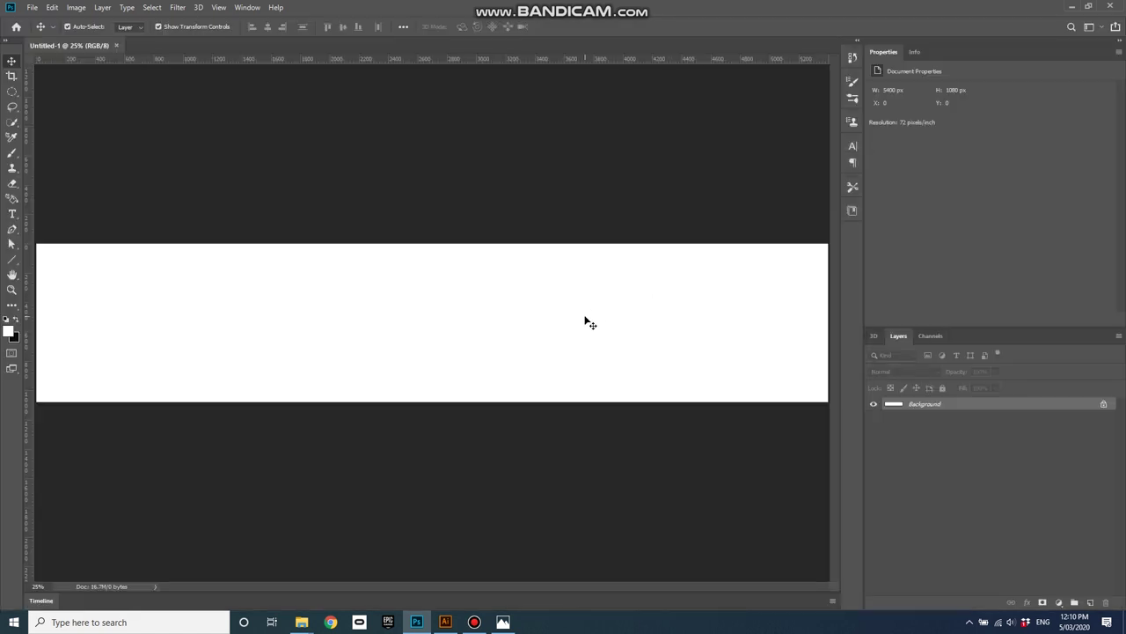
Paste the copied North compass into Untitled-1 as a Smart Object
{"action": "key", "text": "ctrl+v"}
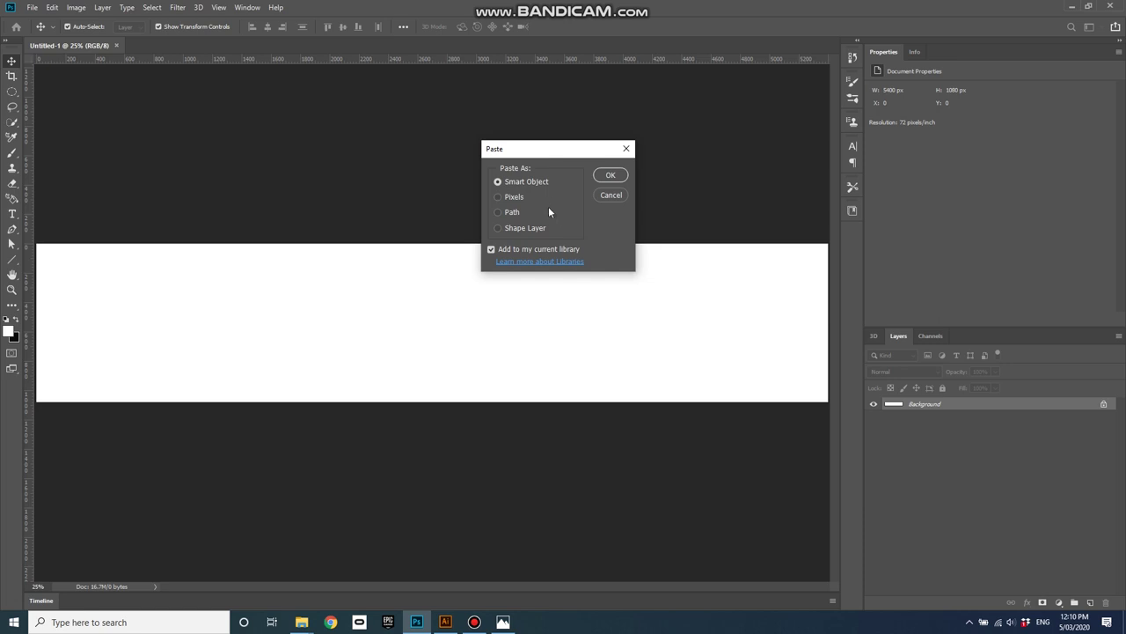
{"action": "left_click", "coordinate": [615, 175]}
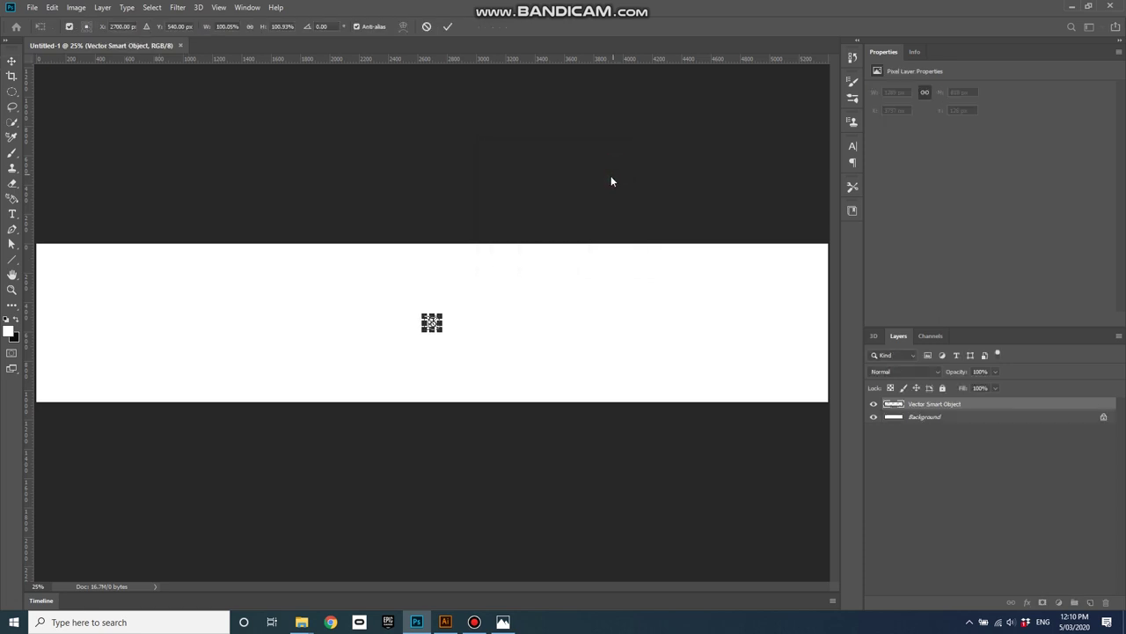
{"action": "scroll", "coordinate": [431, 323], "scroll_direction": "up", "scroll_amount": 8}
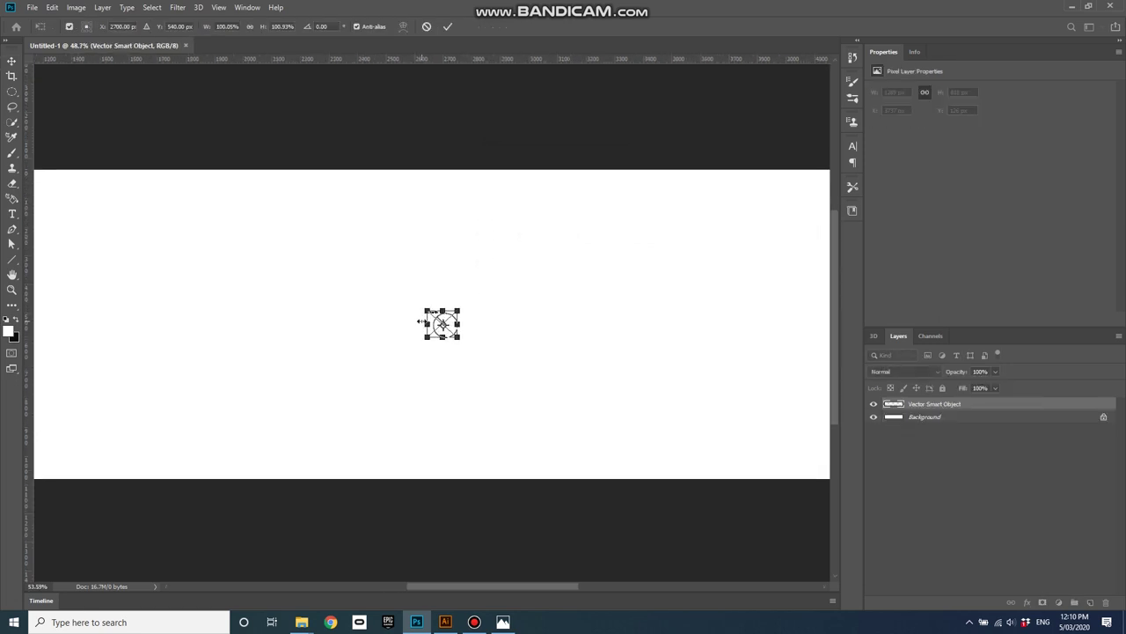
{"action": "scroll", "coordinate": [402, 314], "scroll_direction": "down", "scroll_amount": 5}
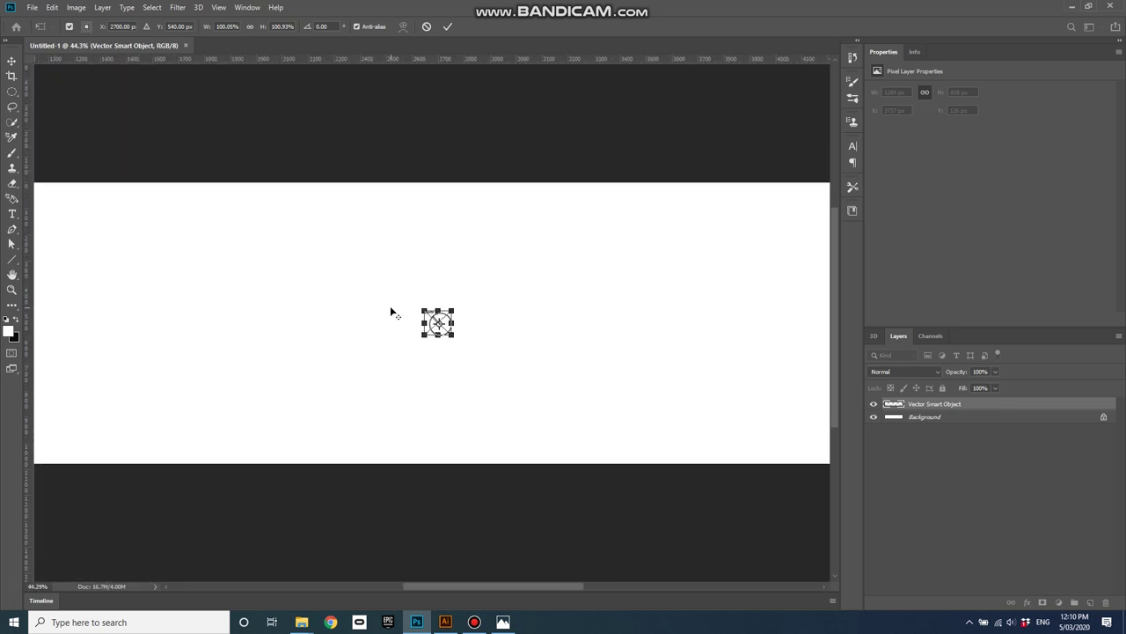
{"action": "scroll", "coordinate": [376, 322], "scroll_direction": "down", "scroll_amount": 3}
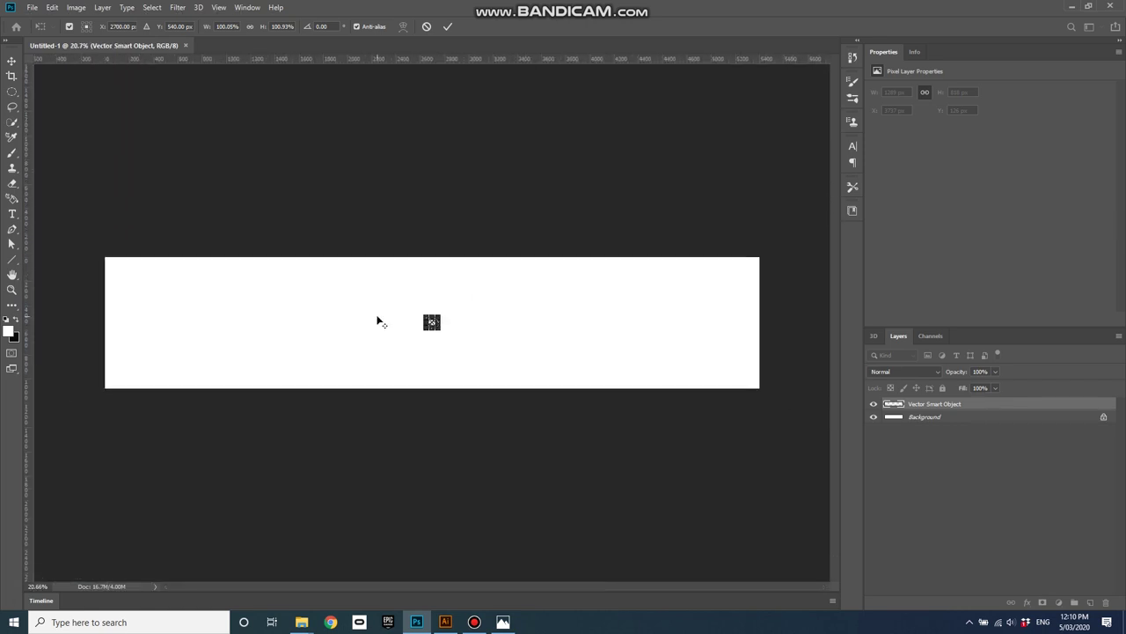
Drag the compass up and toward the upper right of the canvas in free transform
{"action": "left_click_drag", "start_coordinate": [432, 323], "coordinate": [763, 268]}
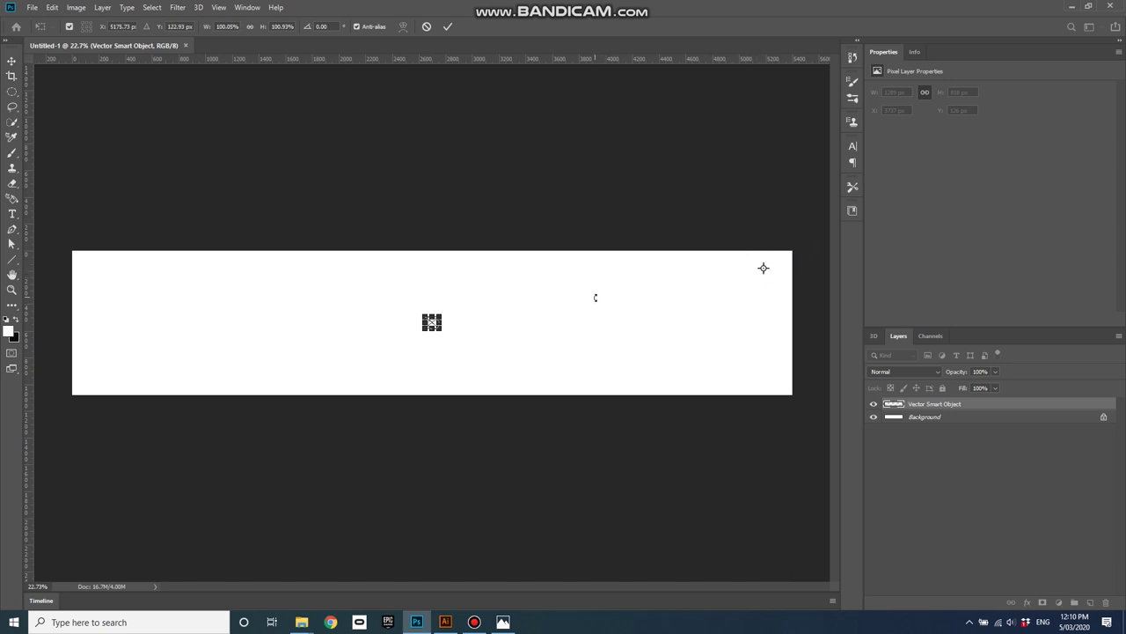
{"action": "key", "text": "ctrl+z"}
{"action": "scroll", "coordinate": [448, 329], "scroll_direction": "up", "scroll_amount": 4}
{"action": "left_click_drag", "start_coordinate": [414, 309], "coordinate": [764, 186]}
{"action": "scroll", "coordinate": [475, 281], "scroll_direction": "down", "scroll_amount": 5}
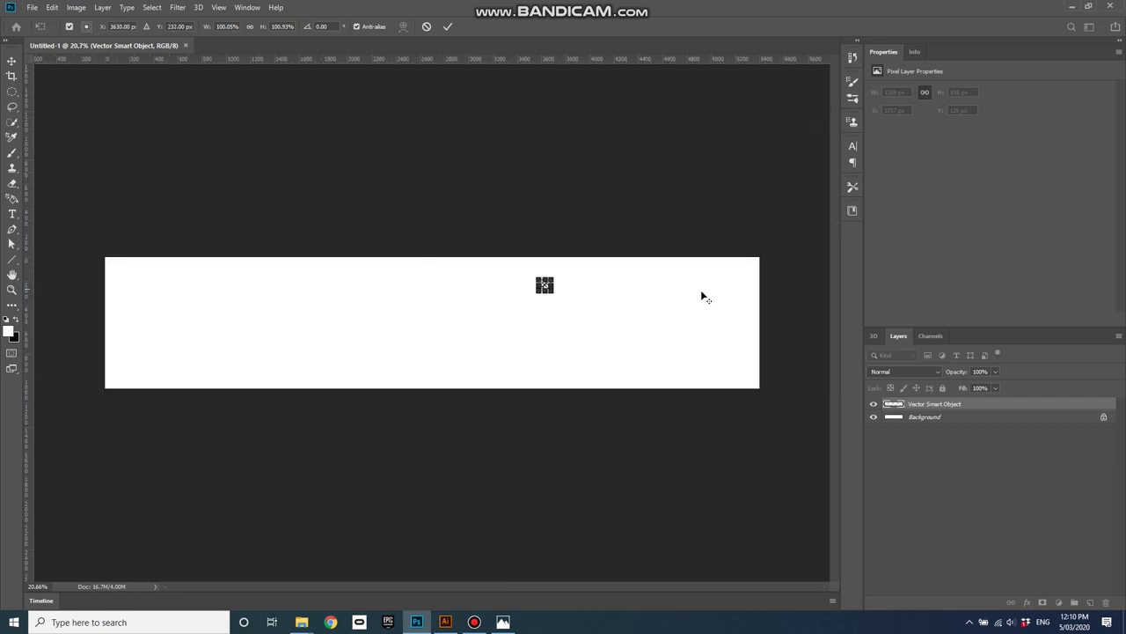
{"action": "scroll", "coordinate": [702, 290], "scroll_direction": "up", "scroll_amount": 1}
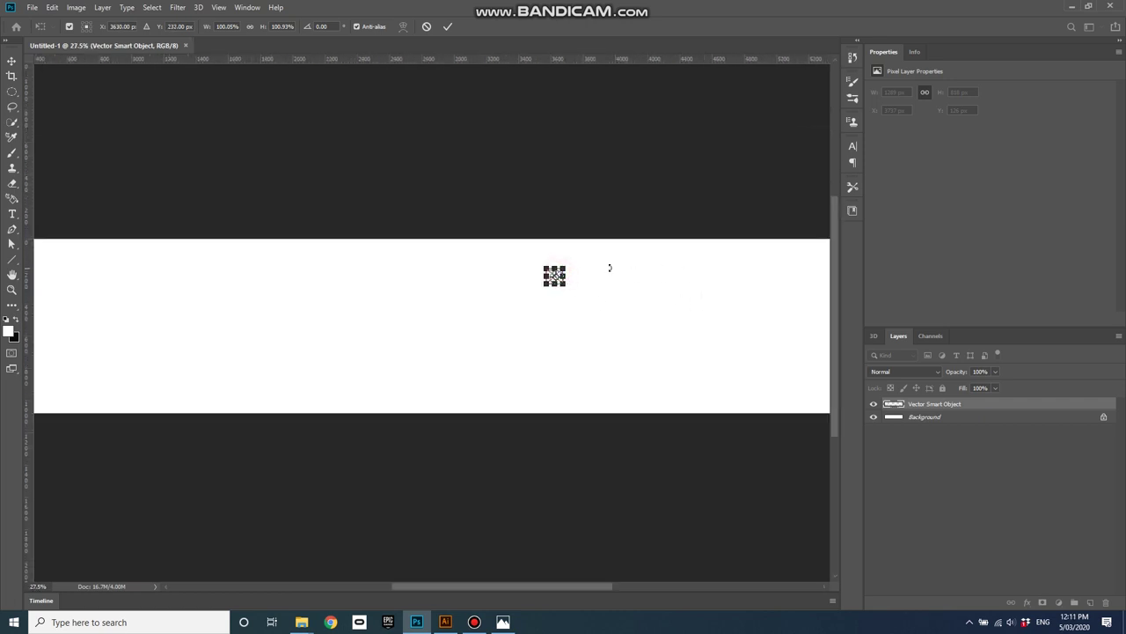
{"action": "left_click_drag", "start_coordinate": [551, 273], "coordinate": [765, 235]}
{"action": "scroll", "coordinate": [557, 277], "scroll_direction": "up", "scroll_amount": 4}
{"action": "scroll", "coordinate": [379, 308], "scroll_direction": "down", "scroll_amount": 4}
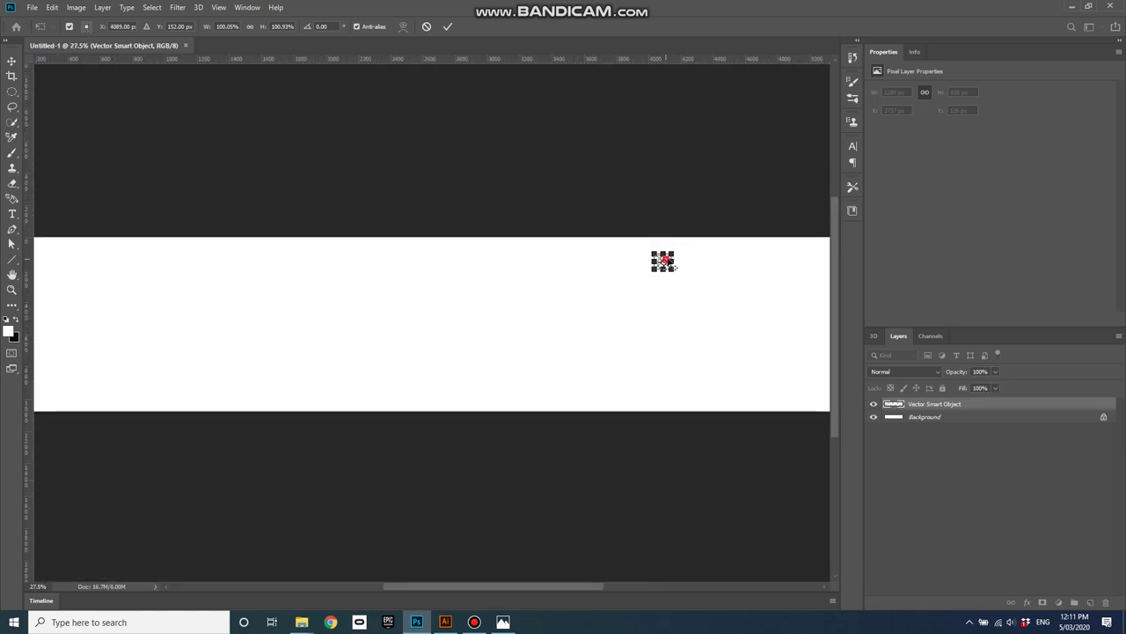
{"action": "mouse_move", "coordinate": [666, 259]}
{"action": "left_mouse_down"}
{"action": "mouse_move", "coordinate": [742, 258]}
{"action": "mouse_move", "coordinate": [663, 262]}
{"action": "left_mouse_up"}
{"action": "scroll", "coordinate": [694, 268], "scroll_direction": "up", "scroll_amount": 4}
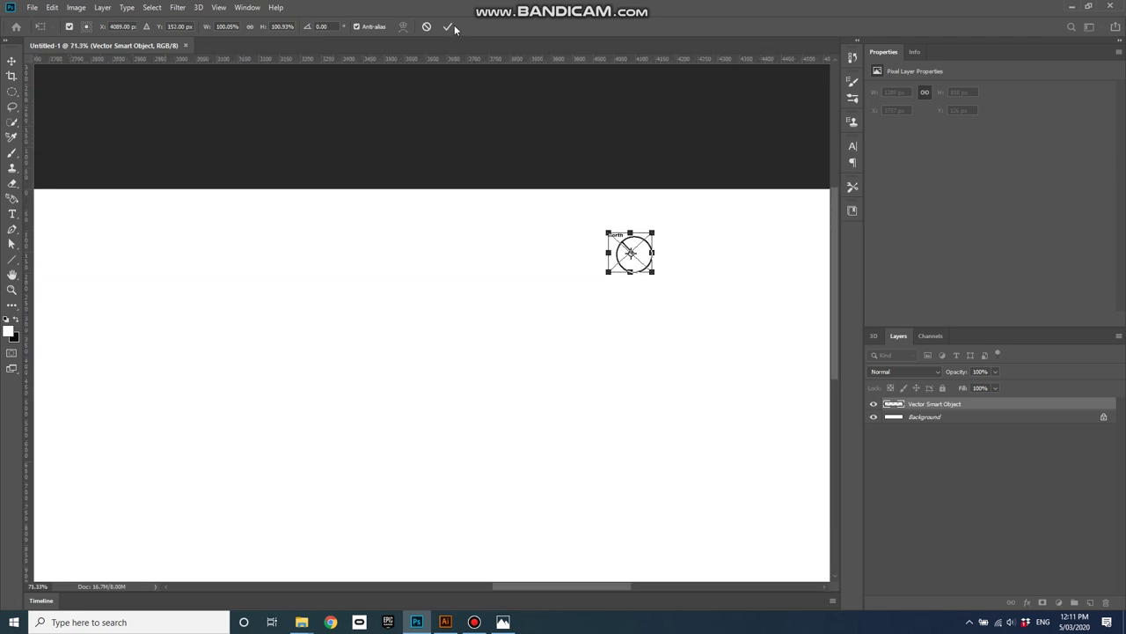
Commit the compass, move it to the canvas's top-right edge and commit again
{"action": "left_click", "coordinate": [453, 27]}
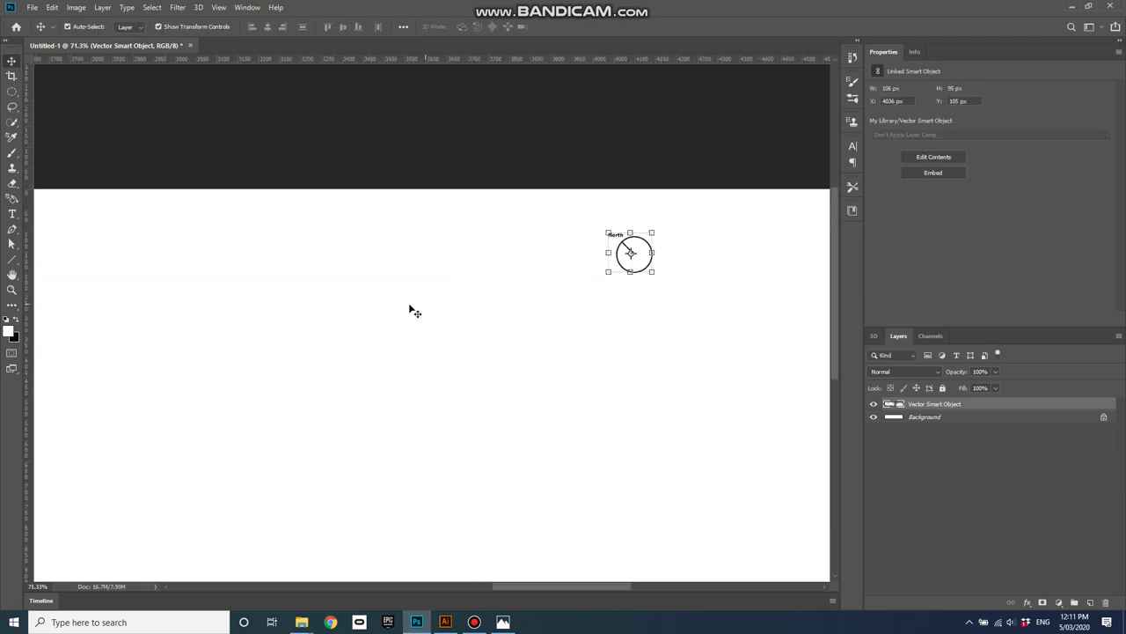
{"action": "scroll", "coordinate": [427, 307], "scroll_direction": "down", "scroll_amount": 3}
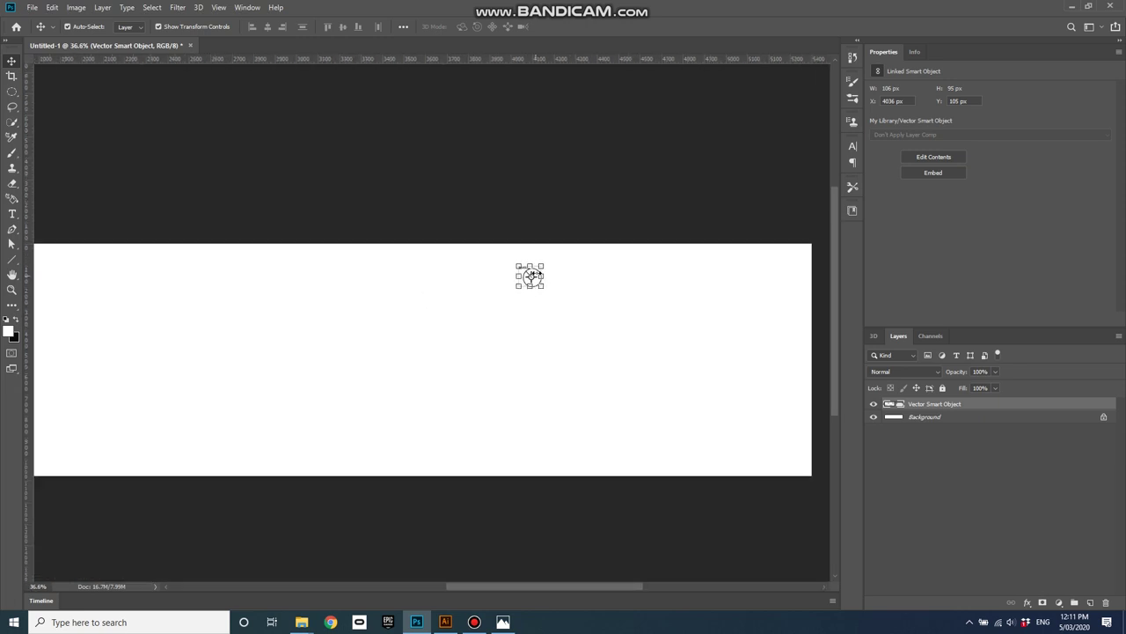
{"action": "mouse_move", "coordinate": [565, 276]}
{"action": "left_mouse_down"}
{"action": "mouse_move", "coordinate": [639, 272]}
{"action": "mouse_move", "coordinate": [534, 268]}
{"action": "mouse_move", "coordinate": [621, 274]}
{"action": "mouse_move", "coordinate": [543, 273]}
{"action": "left_mouse_up"}
{"action": "scroll", "coordinate": [546, 275], "scroll_direction": "up", "scroll_amount": 2}
{"action": "scroll", "coordinate": [543, 275], "scroll_direction": "up", "scroll_amount": 3}
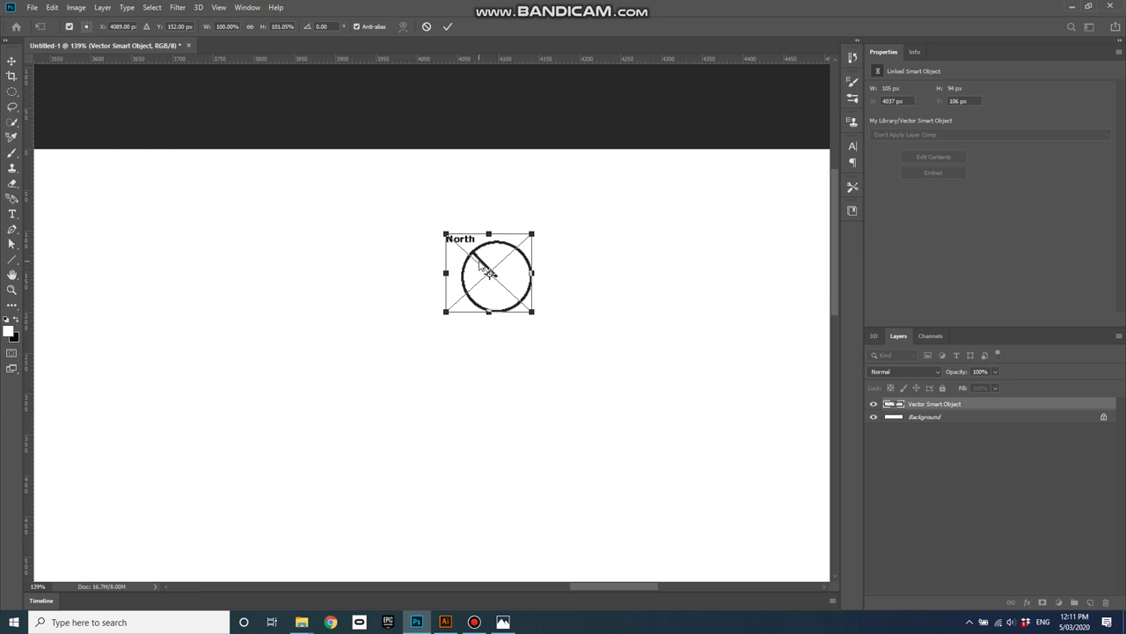
{"action": "left_click_drag", "start_coordinate": [613, 264], "coordinate": [573, 226]}
{"action": "left_click", "coordinate": [447, 26]}
Deselect the compass, view the canvas at 100% and zoom out around it
{"action": "scroll", "coordinate": [631, 308], "scroll_direction": "down", "scroll_amount": 3}
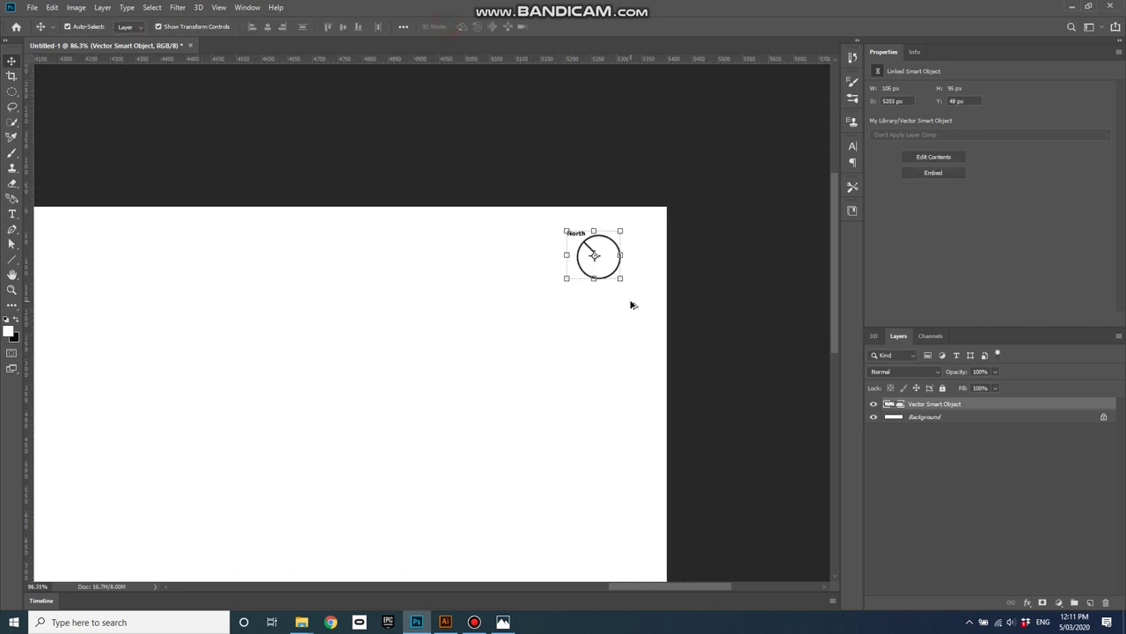
{"action": "left_click", "coordinate": [570, 322]}
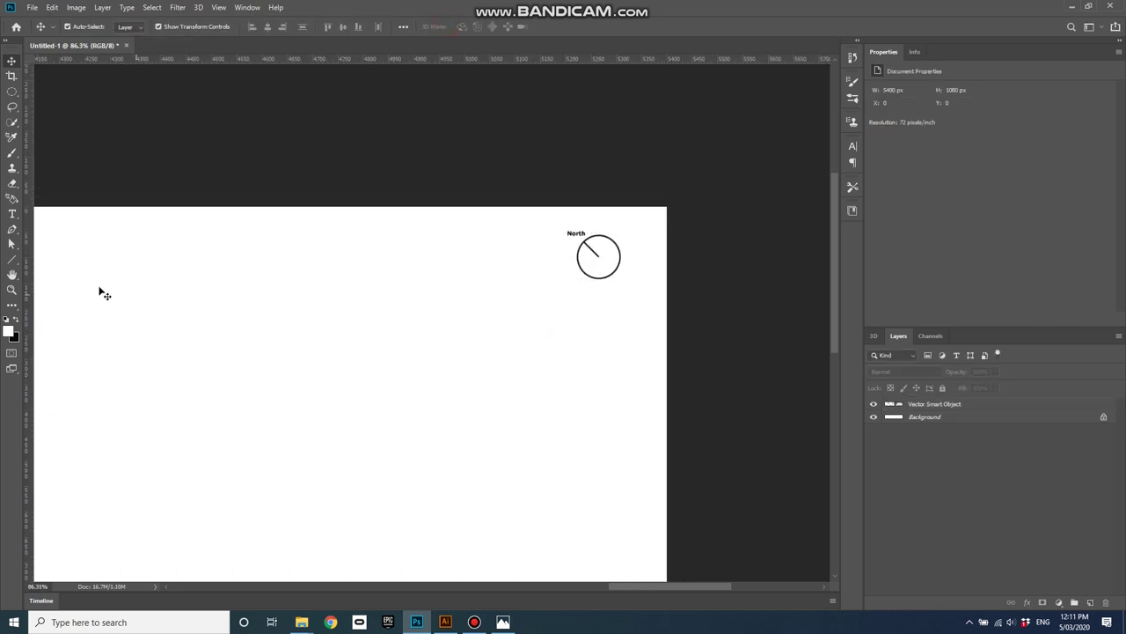
{"action": "double_click", "coordinate": [12, 291]}
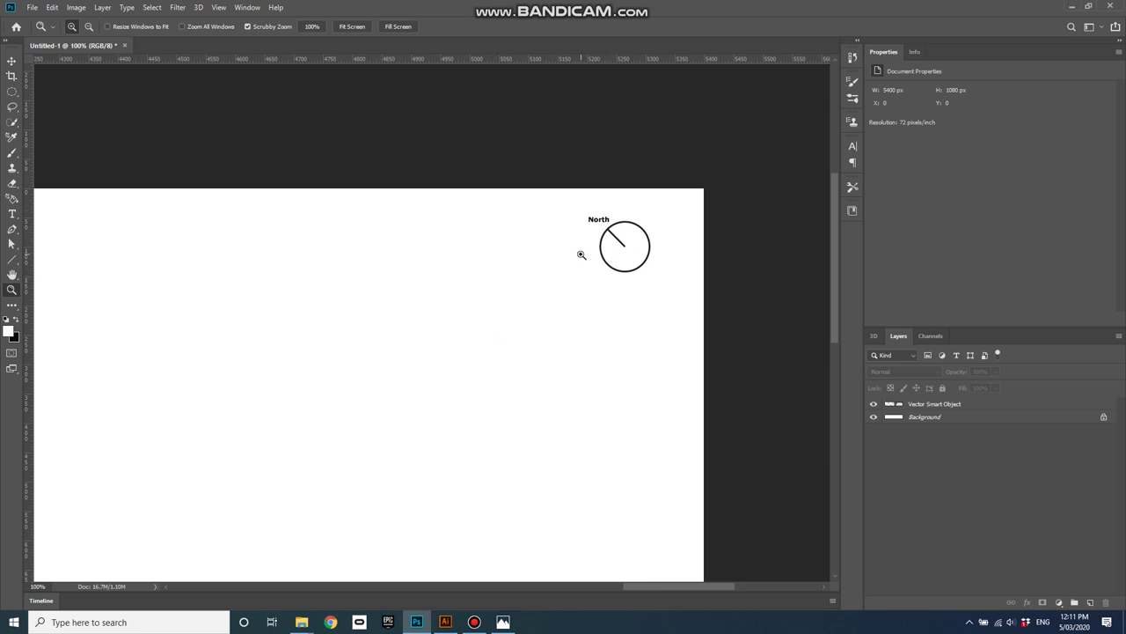
{"action": "left_click_drag", "start_coordinate": [625, 269], "coordinate": [601, 343]}
Deselect the compass, hide the Title, Shadows and PedestrianMovement layers, and marquee-select the black floor plans
{"action": "left_click", "coordinate": [446, 622]}
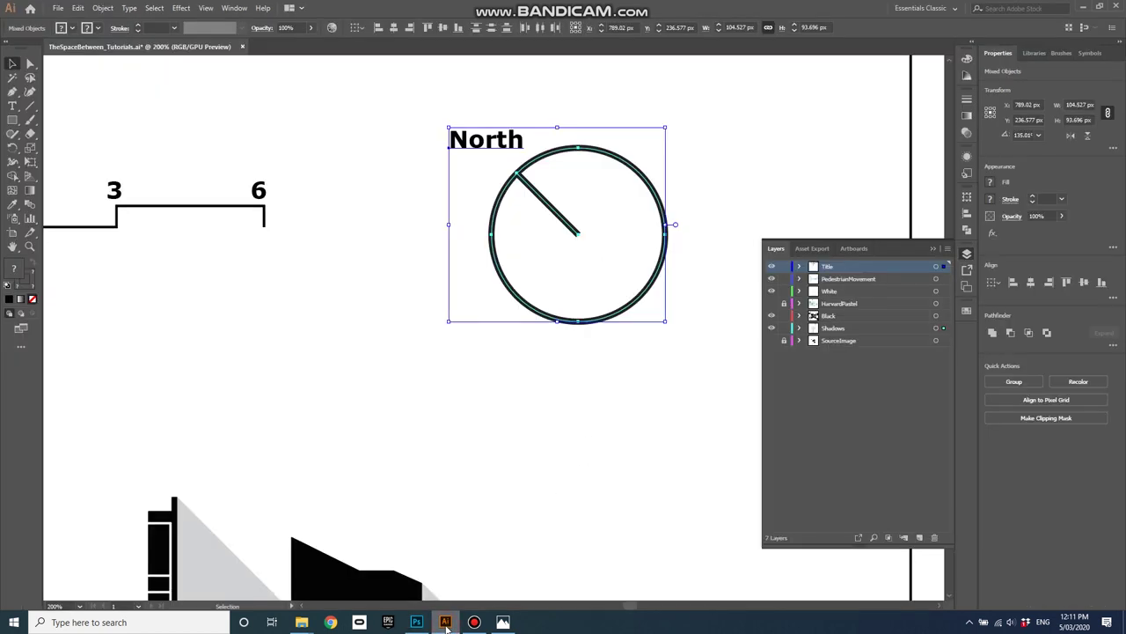
{"action": "left_click", "coordinate": [679, 393]}
{"action": "scroll", "coordinate": [621, 417], "scroll_direction": "down", "scroll_amount": 6}
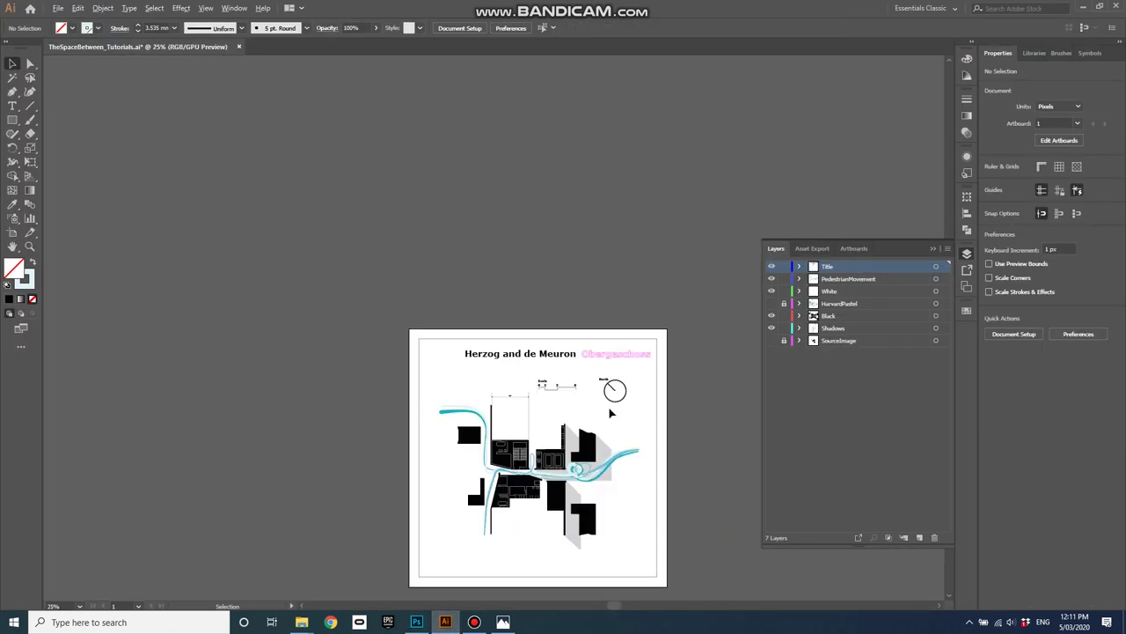
{"action": "scroll", "coordinate": [611, 520], "scroll_direction": "up", "scroll_amount": 2}
{"action": "scroll", "coordinate": [758, 312], "scroll_direction": "down", "scroll_amount": 1}
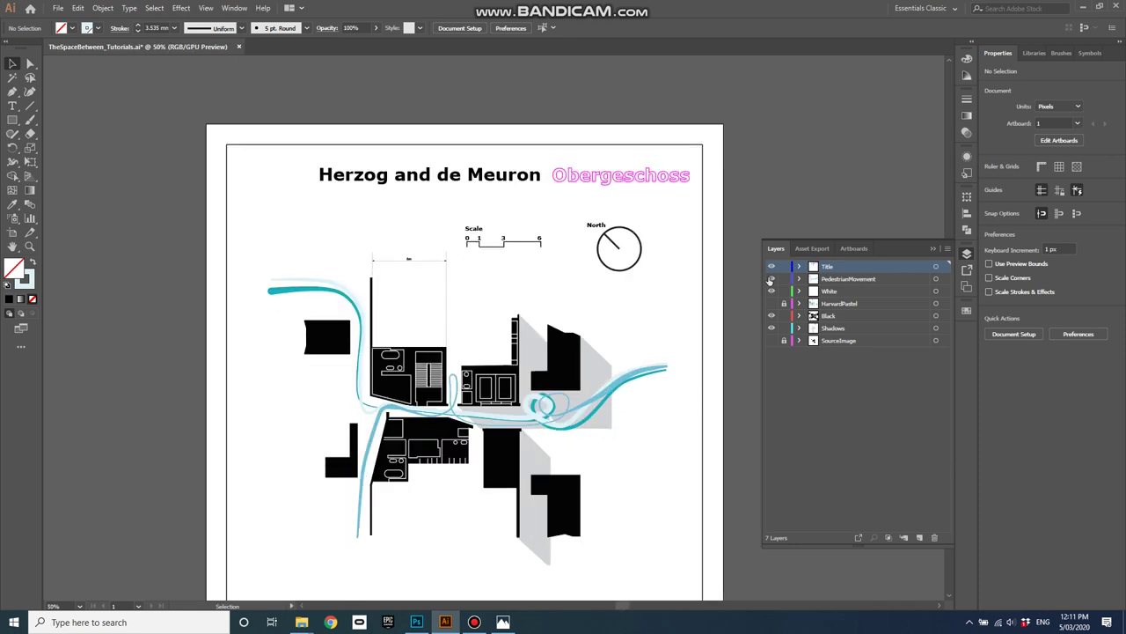
{"action": "left_click", "coordinate": [772, 267]}
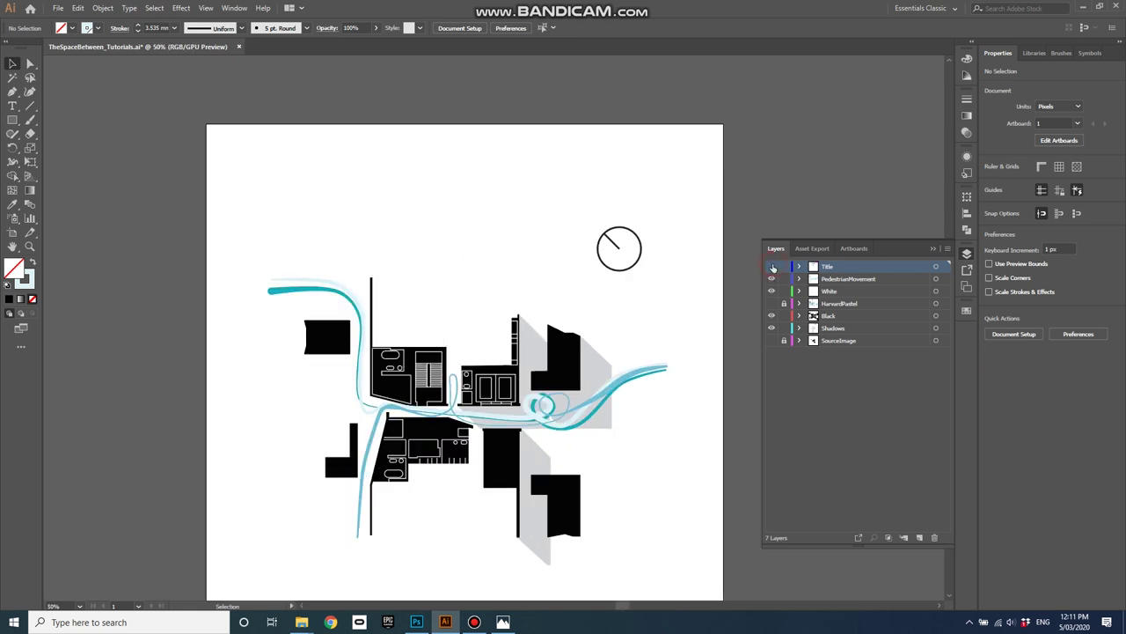
{"action": "left_click", "coordinate": [772, 328]}
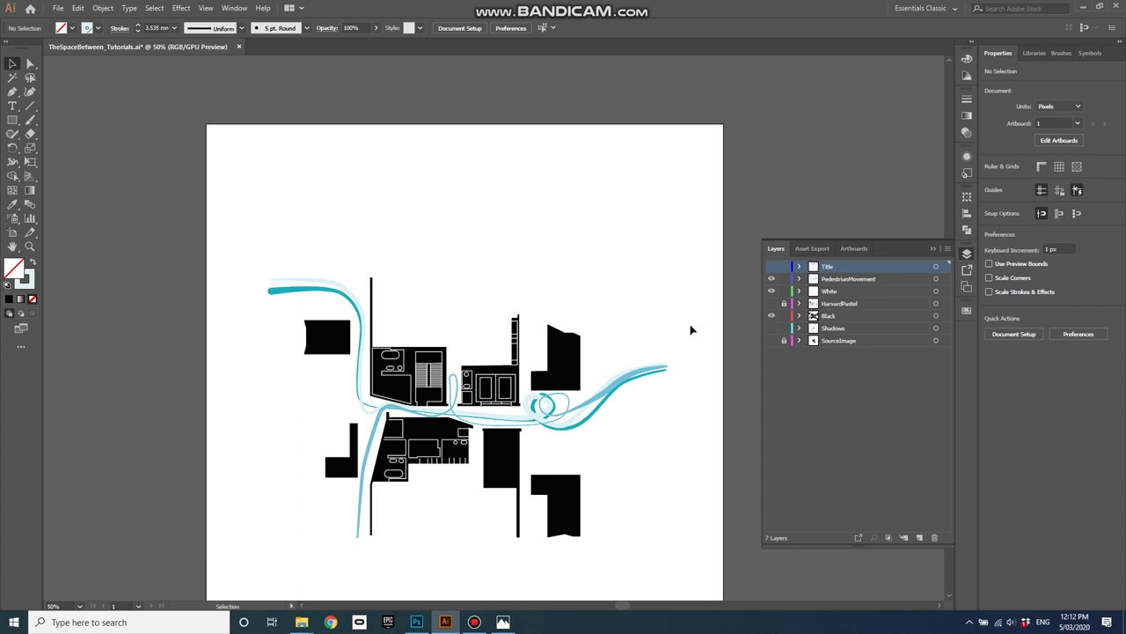
{"action": "left_click", "coordinate": [771, 278]}
{"action": "left_click_drag", "start_coordinate": [264, 239], "coordinate": [649, 589]}
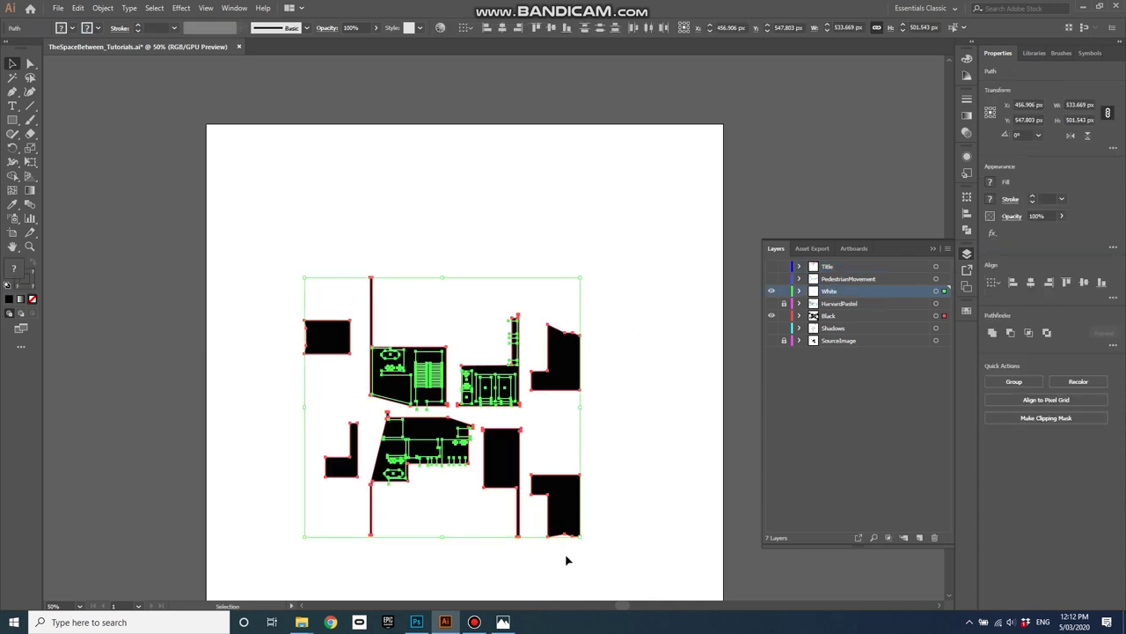
Paste the black building-block plan as a Smart Object, scale it up, shift it down-right and commit
{"action": "left_click", "coordinate": [417, 622]}
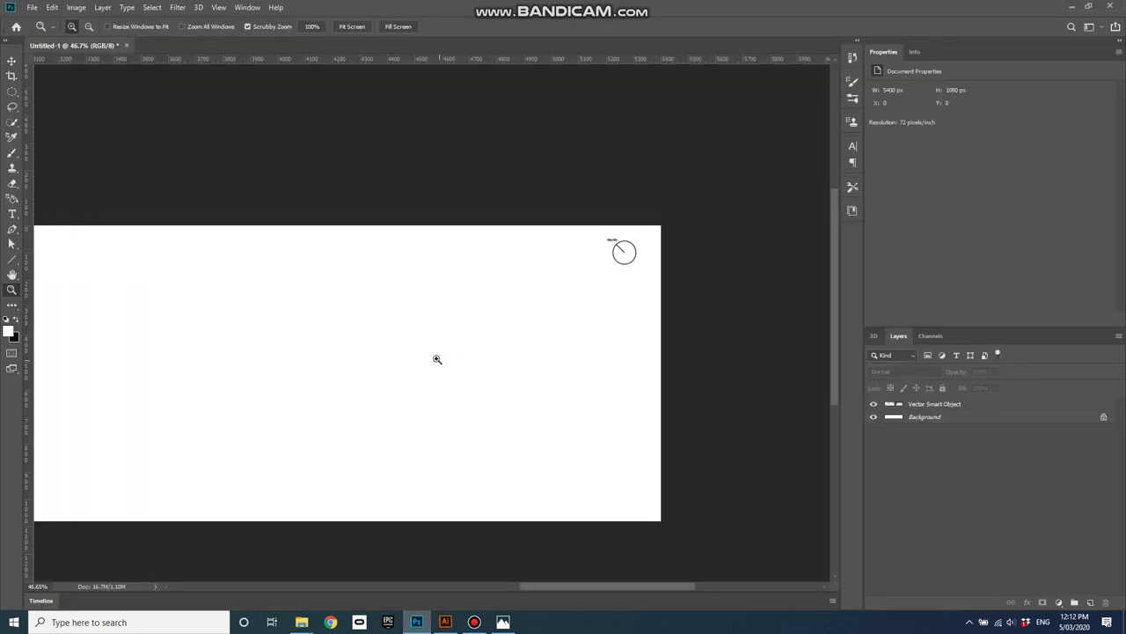
{"action": "left_click", "coordinate": [12, 62]}
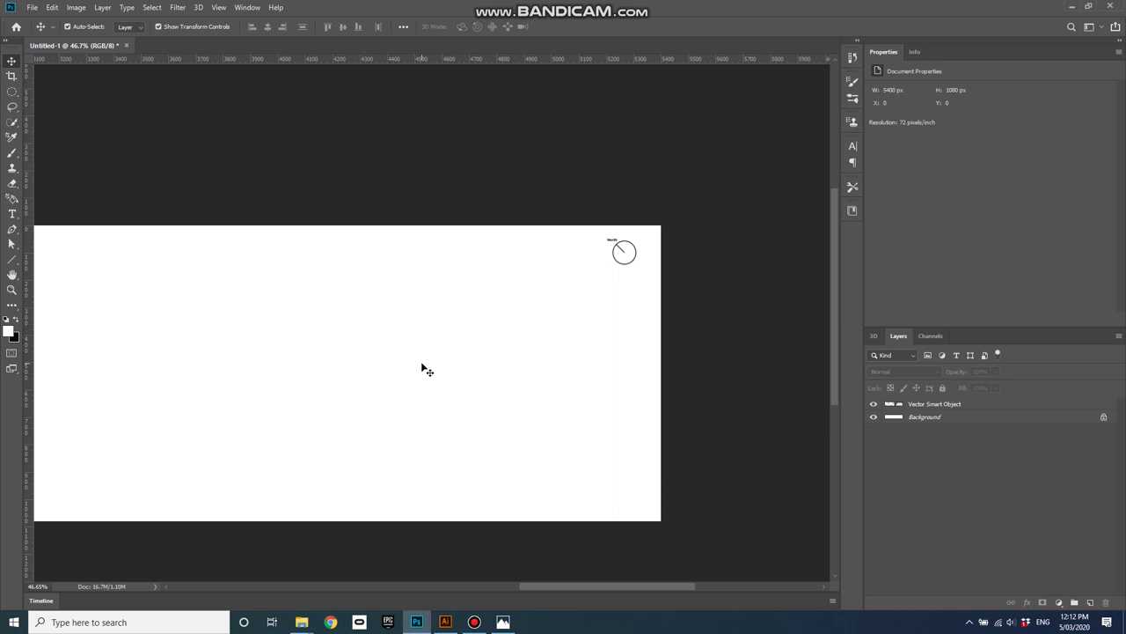
{"action": "key", "text": "ctrl+v"}
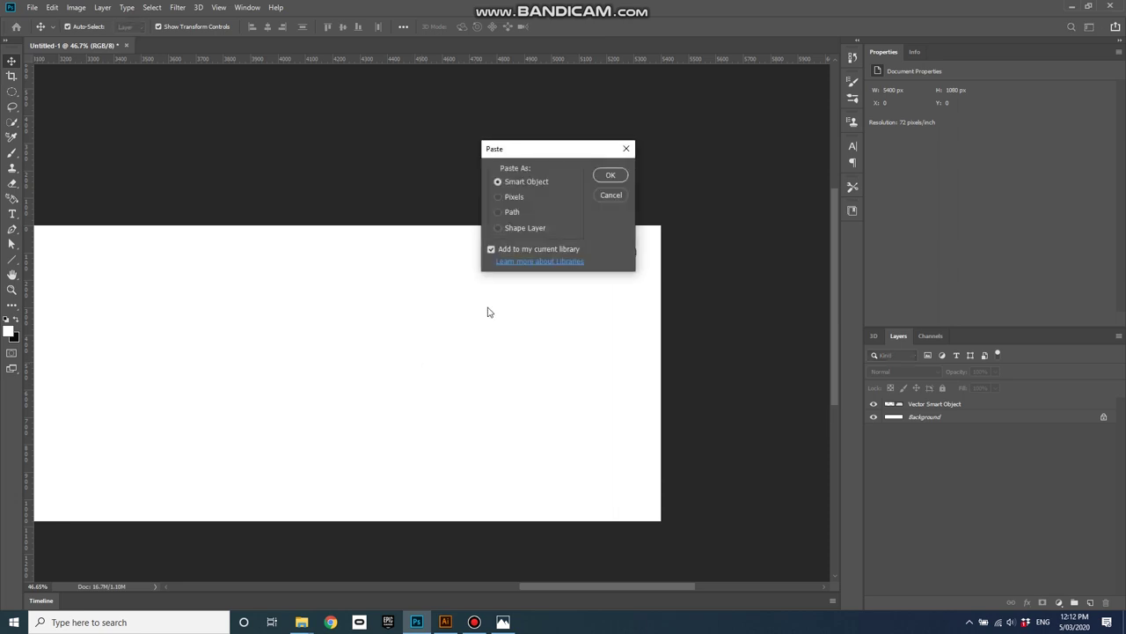
{"action": "left_click", "coordinate": [609, 175]}
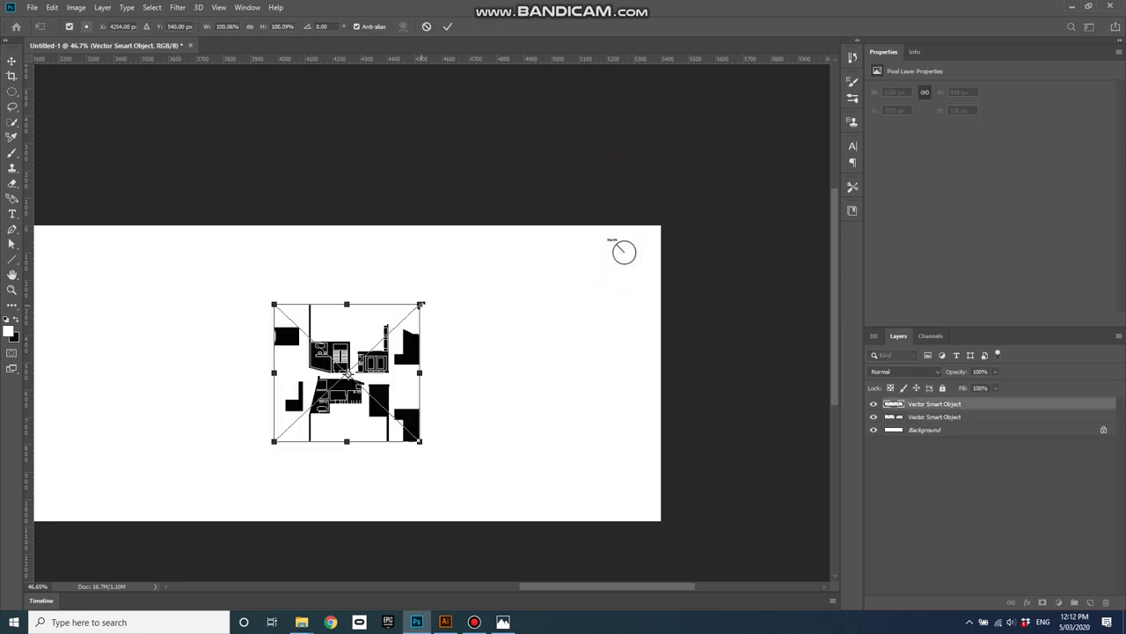
{"action": "left_click_drag", "start_coordinate": [420, 305], "coordinate": [548, 184]}
{"action": "left_click_drag", "start_coordinate": [461, 264], "coordinate": [480, 323]}
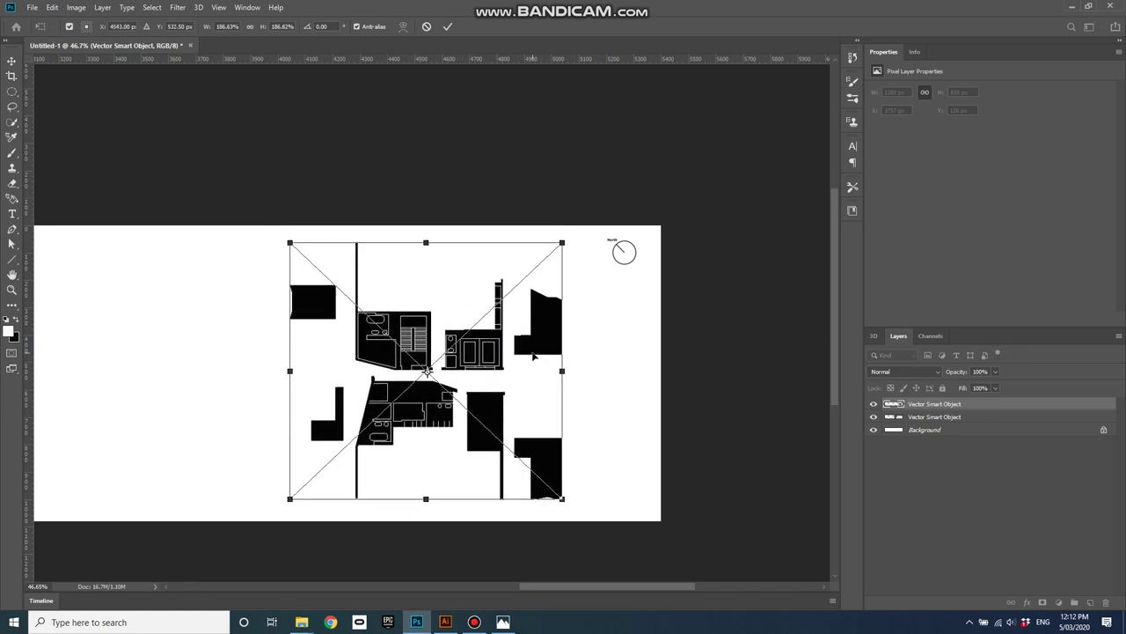
{"action": "left_click", "coordinate": [450, 28]}
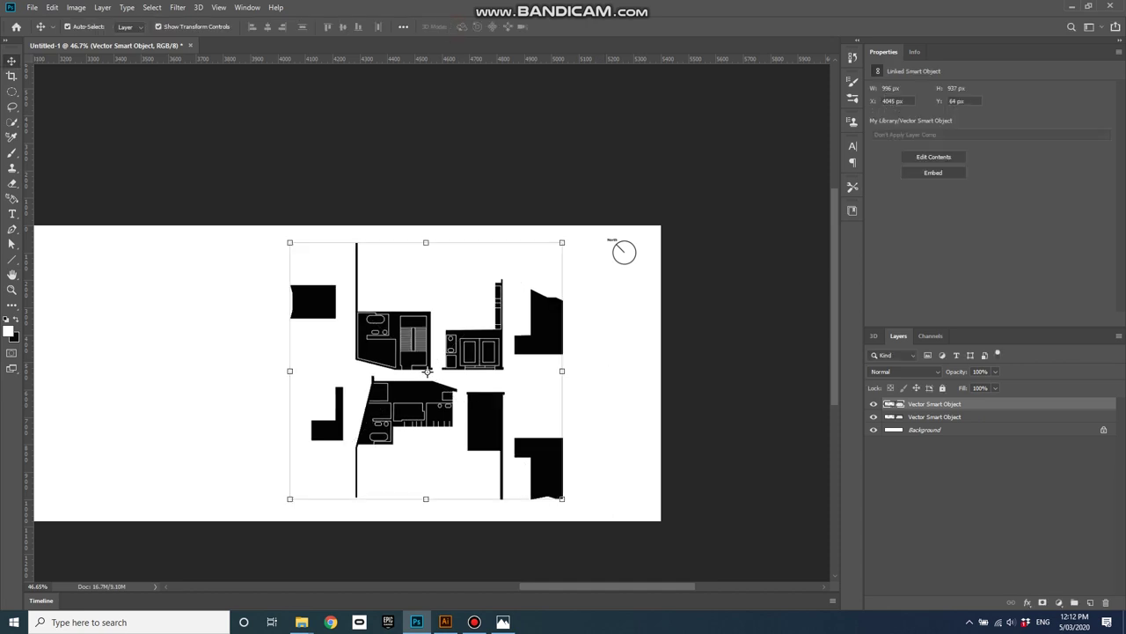
Drag NolliPlanRome from File Explorer, scale it around the plans and move its layer beneath them
{"action": "key", "text": "super+e"}
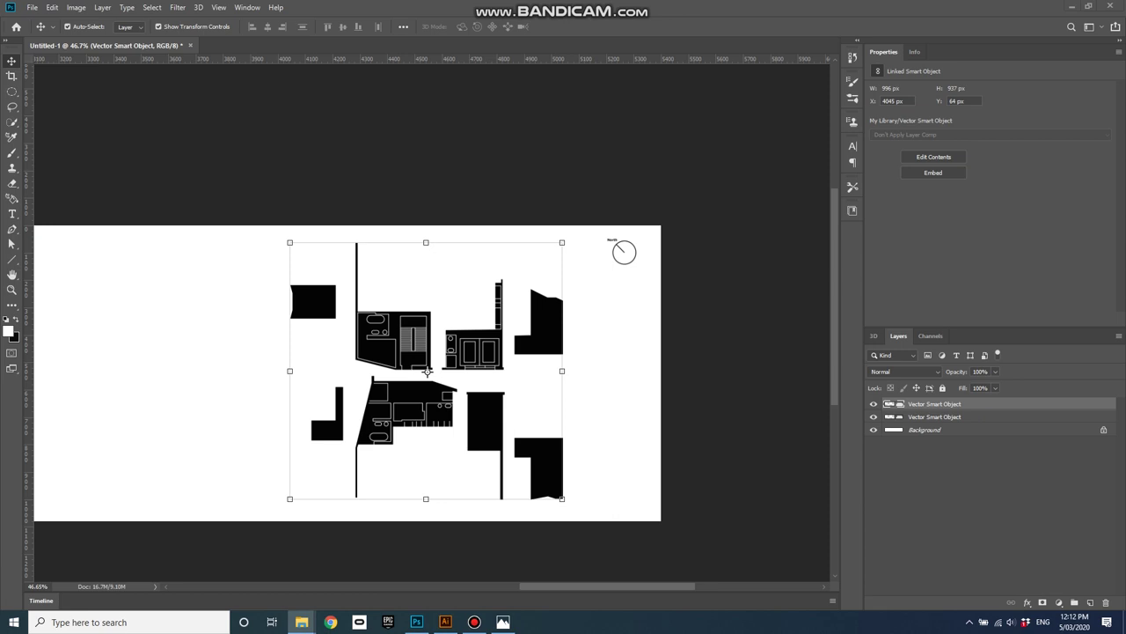
{"action": "left_click_drag", "start_coordinate": [1122, 352], "coordinate": [595, 387]}
{"action": "left_click_drag", "start_coordinate": [352, 353], "coordinate": [326, 418]}
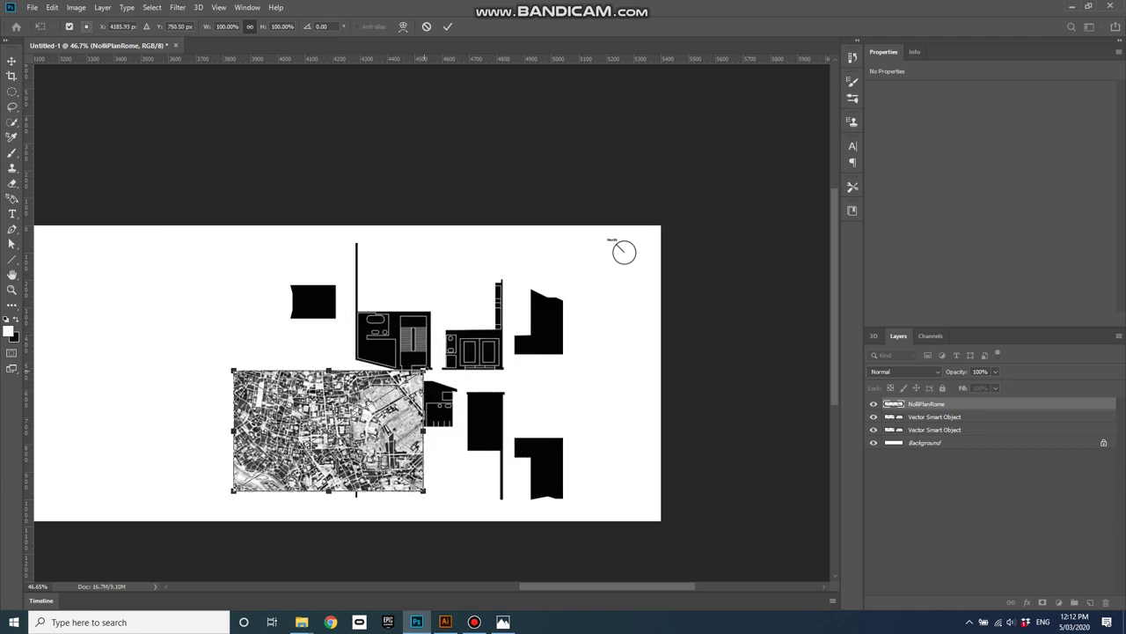
{"action": "left_click_drag", "start_coordinate": [424, 370], "coordinate": [576, 259]}
{"action": "mouse_move", "coordinate": [483, 342]}
{"action": "left_mouse_down"}
{"action": "mouse_move", "coordinate": [449, 355]}
{"action": "mouse_move", "coordinate": [480, 355]}
{"action": "left_mouse_up"}
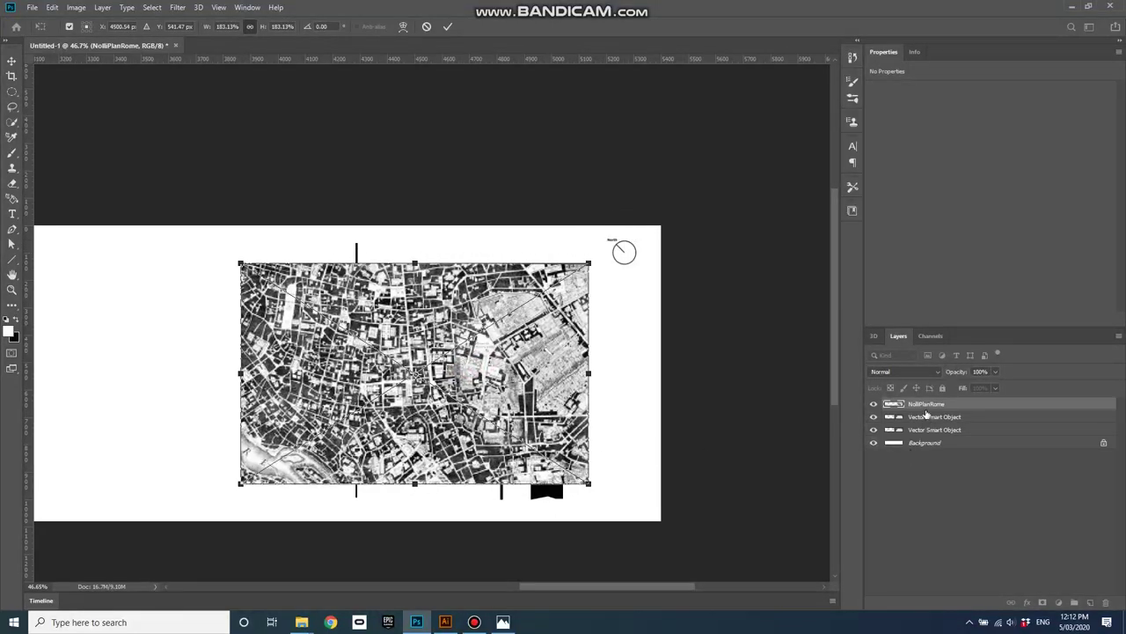
{"action": "left_click_drag", "start_coordinate": [934, 406], "coordinate": [934, 420]}
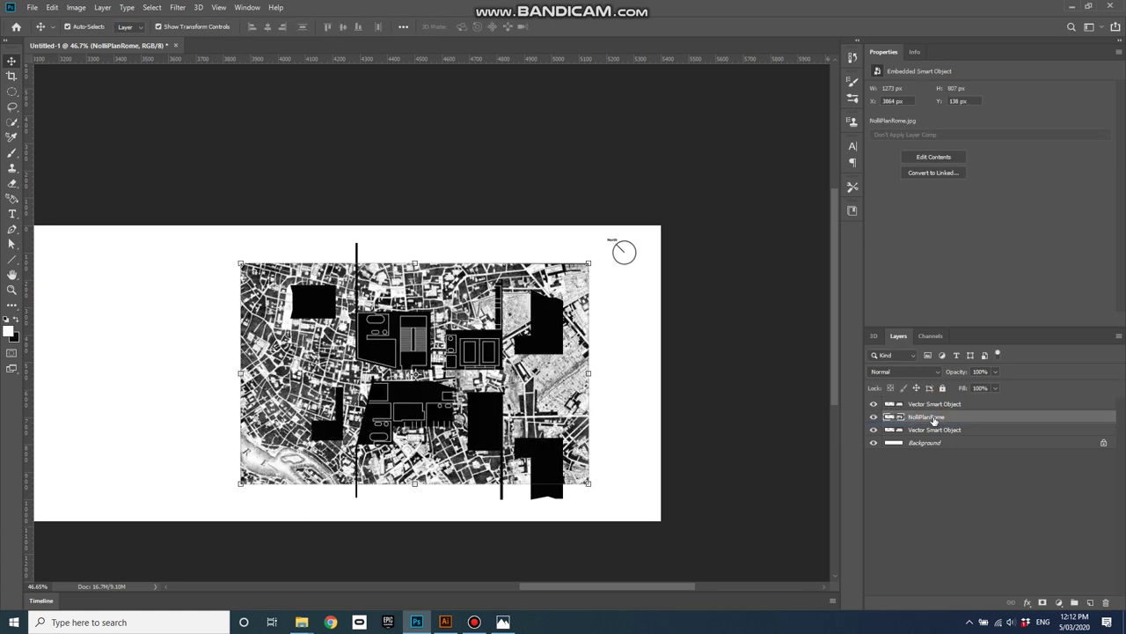
{"action": "mouse_move", "coordinate": [554, 388]}
{"action": "left_mouse_down"}
{"action": "mouse_move", "coordinate": [558, 399]}
{"action": "mouse_move", "coordinate": [548, 375]}
{"action": "mouse_move", "coordinate": [556, 384]}
{"action": "mouse_move", "coordinate": [538, 387]}
{"action": "mouse_move", "coordinate": [553, 384]}
{"action": "left_mouse_up"}
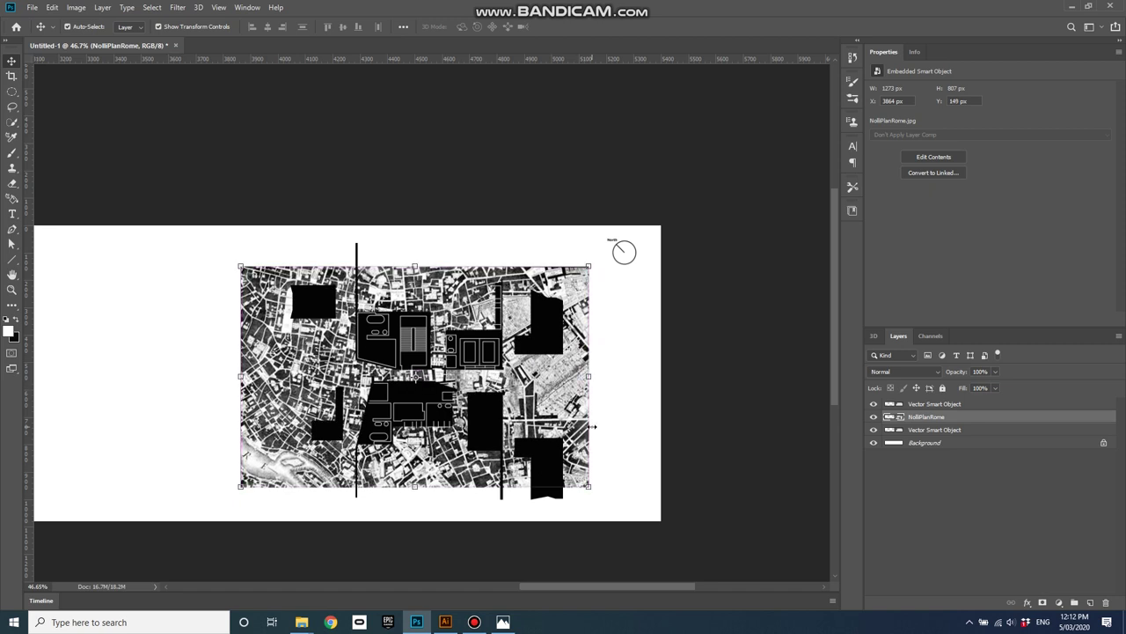
Rasterize the NolliPlanRome layer from its layer context menu
{"action": "right_click", "coordinate": [925, 420]}
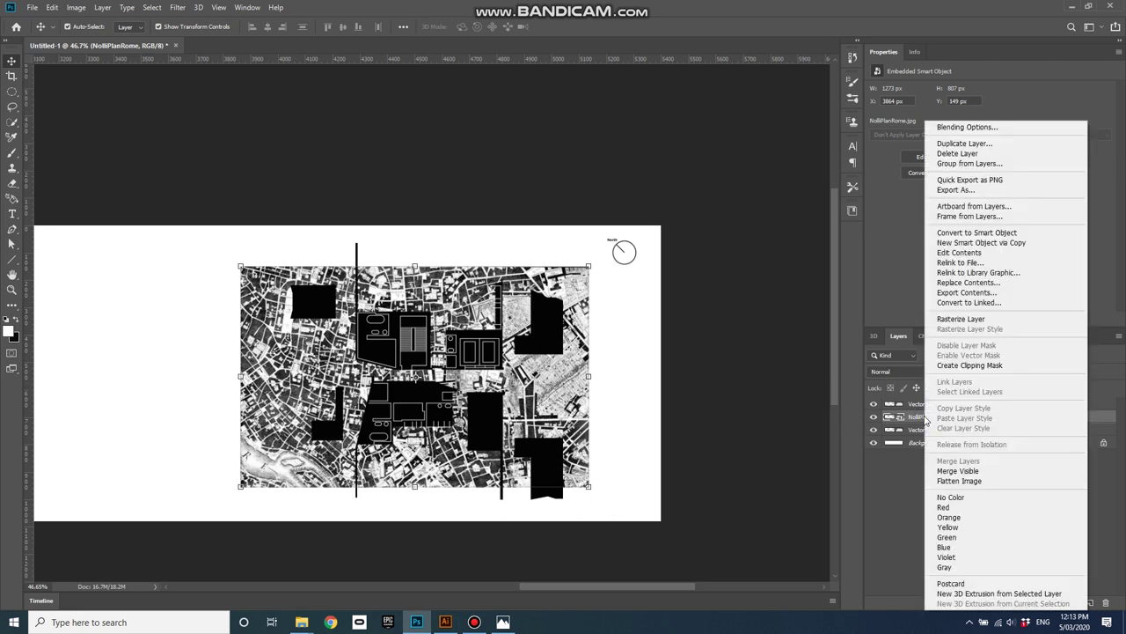
{"action": "left_click", "coordinate": [959, 322]}
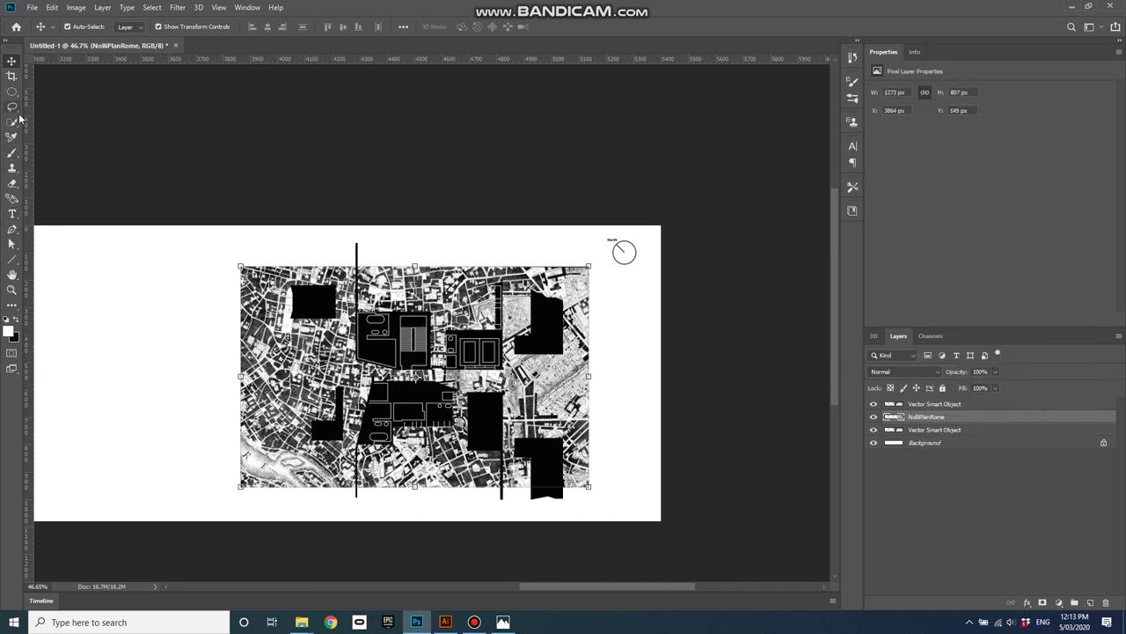
With the Eraser at about size 45, erase ragged notches along the map's top-left and top edges
{"action": "left_click", "coordinate": [13, 184]}
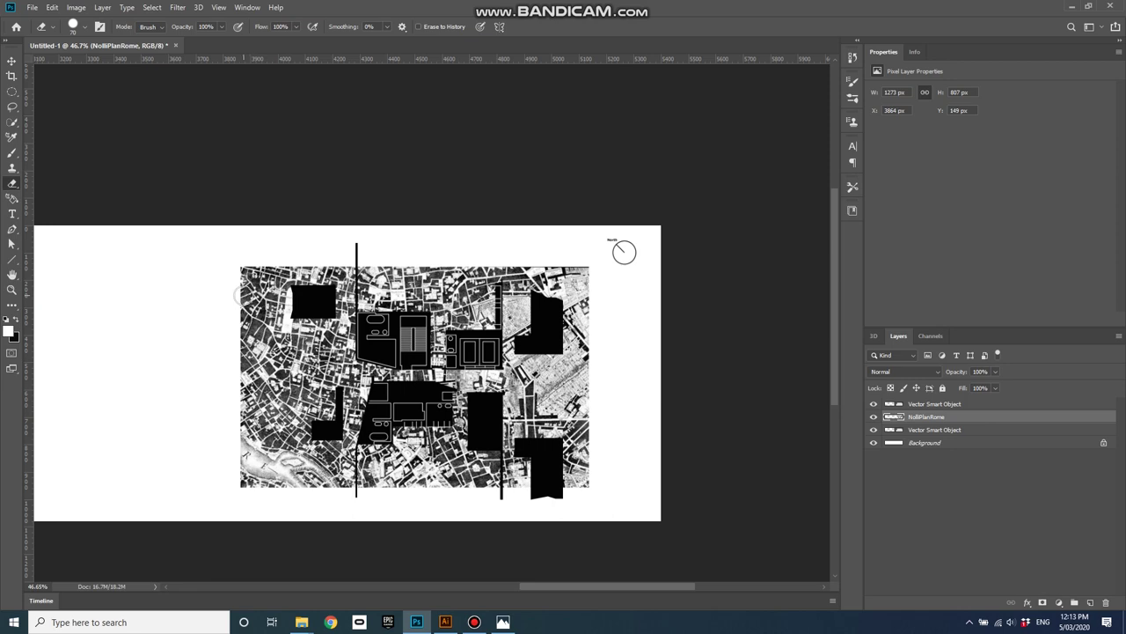
{"action": "scroll", "coordinate": [234, 294], "scroll_direction": "up", "scroll_amount": 2}
{"action": "scroll", "coordinate": [235, 294], "scroll_direction": "up", "scroll_amount": 2}
{"action": "mouse_move", "coordinate": [254, 211]}
{"action": "left_mouse_down"}
{"action": "mouse_move", "coordinate": [320, 235]}
{"action": "mouse_move", "coordinate": [223, 212]}
{"action": "mouse_move", "coordinate": [471, 271]}
{"action": "mouse_move", "coordinate": [495, 258]}
{"action": "mouse_move", "coordinate": [457, 235]}
{"action": "mouse_move", "coordinate": [395, 230]}
{"action": "mouse_move", "coordinate": [552, 249]}
{"action": "mouse_move", "coordinate": [491, 273]}
{"action": "mouse_move", "coordinate": [531, 281]}
{"action": "mouse_move", "coordinate": [574, 235]}
{"action": "mouse_move", "coordinate": [570, 275]}
{"action": "mouse_move", "coordinate": [560, 241]}
{"action": "mouse_move", "coordinate": [589, 284]}
{"action": "left_mouse_up"}
{"action": "left_click", "coordinate": [219, 212]}
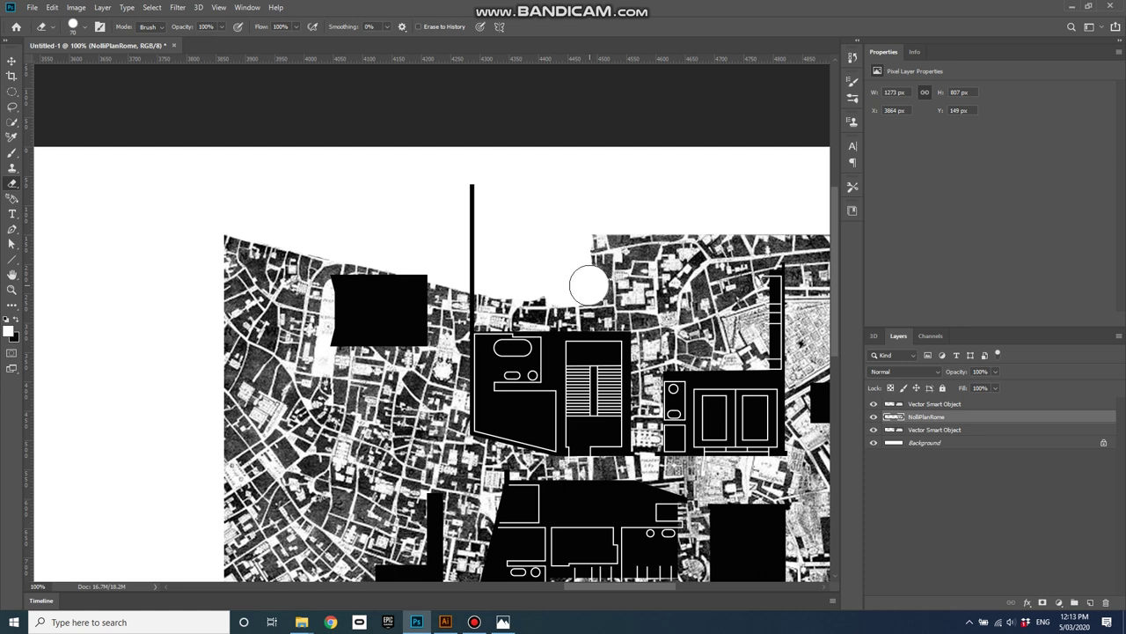
{"action": "key", "text": "bracketleft"}
{"action": "key", "text": "bracketleft"}
{"action": "key", "text": "bracketleft"}
{"action": "mouse_move", "coordinate": [600, 290]}
{"action": "left_mouse_down"}
{"action": "mouse_move", "coordinate": [589, 236]}
{"action": "mouse_move", "coordinate": [602, 282]}
{"action": "mouse_move", "coordinate": [597, 265]}
{"action": "mouse_move", "coordinate": [670, 262]}
{"action": "mouse_move", "coordinate": [669, 297]}
{"action": "mouse_move", "coordinate": [672, 278]}
{"action": "mouse_move", "coordinate": [715, 240]}
{"action": "mouse_move", "coordinate": [638, 252]}
{"action": "mouse_move", "coordinate": [561, 236]}
{"action": "mouse_move", "coordinate": [608, 231]}
{"action": "left_mouse_up"}
{"action": "scroll", "coordinate": [429, 258], "scroll_direction": "down", "scroll_amount": 3}
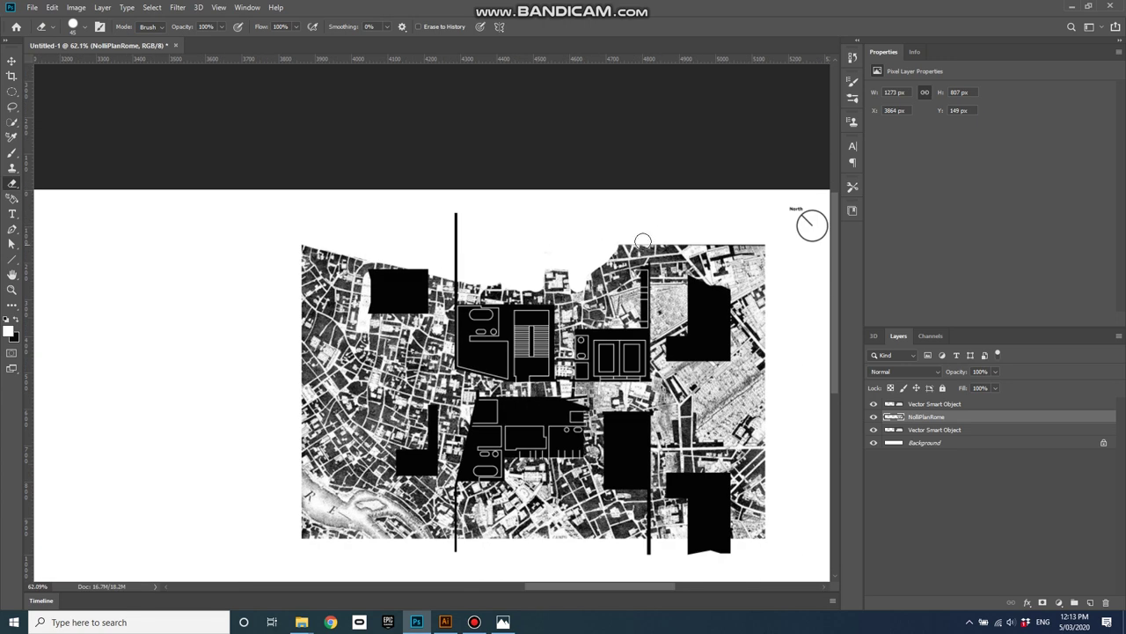
{"action": "mouse_move", "coordinate": [635, 250]}
{"action": "left_mouse_down"}
{"action": "mouse_move", "coordinate": [758, 244]}
{"action": "mouse_move", "coordinate": [738, 251]}
{"action": "mouse_move", "coordinate": [748, 238]}
{"action": "mouse_move", "coordinate": [773, 297]}
{"action": "mouse_move", "coordinate": [761, 301]}
{"action": "mouse_move", "coordinate": [698, 235]}
{"action": "mouse_move", "coordinate": [747, 291]}
{"action": "mouse_move", "coordinate": [685, 239]}
{"action": "mouse_move", "coordinate": [776, 347]}
{"action": "mouse_move", "coordinate": [706, 270]}
{"action": "left_mouse_up"}
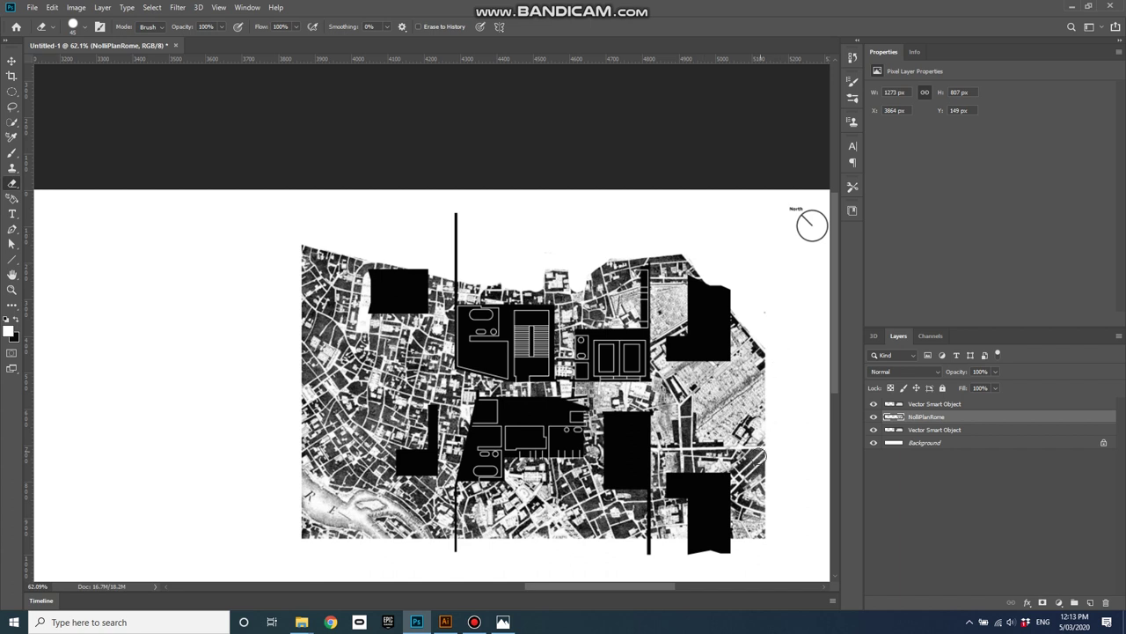
Erase the lower-left river band and a small left-edge patch, undoing one right-edge stroke
{"action": "mouse_move", "coordinate": [784, 375]}
{"action": "left_mouse_down"}
{"action": "mouse_move", "coordinate": [701, 435]}
{"action": "mouse_move", "coordinate": [774, 441]}
{"action": "left_mouse_up"}
{"action": "key", "text": "ctrl+z"}
{"action": "key", "text": "ctrl+z"}
{"action": "key", "text": "ctrl+z"}
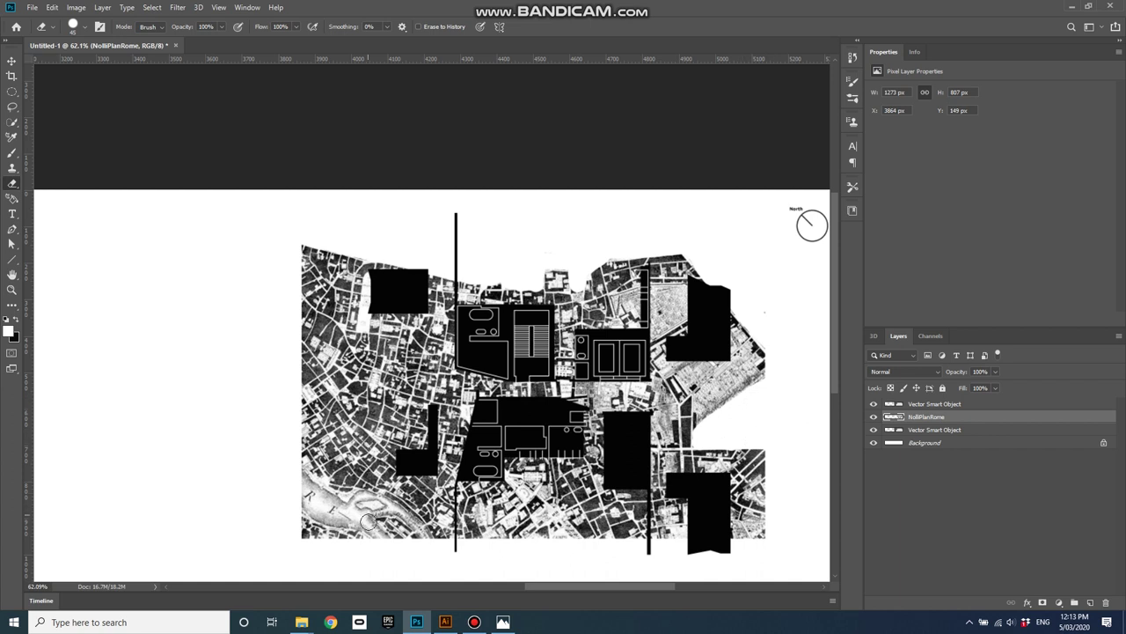
{"action": "left_click", "coordinate": [421, 554]}
{"action": "mouse_move", "coordinate": [421, 553]}
{"action": "left_mouse_down"}
{"action": "mouse_move", "coordinate": [398, 517]}
{"action": "mouse_move", "coordinate": [337, 506]}
{"action": "mouse_move", "coordinate": [279, 469]}
{"action": "mouse_move", "coordinate": [381, 534]}
{"action": "mouse_move", "coordinate": [363, 503]}
{"action": "mouse_move", "coordinate": [413, 544]}
{"action": "mouse_move", "coordinate": [318, 524]}
{"action": "left_mouse_up"}
{"action": "mouse_move", "coordinate": [309, 384]}
{"action": "left_mouse_down"}
{"action": "mouse_move", "coordinate": [304, 394]}
{"action": "mouse_move", "coordinate": [315, 389]}
{"action": "mouse_move", "coordinate": [291, 358]}
{"action": "mouse_move", "coordinate": [314, 387]}
{"action": "mouse_move", "coordinate": [306, 393]}
{"action": "left_mouse_up"}
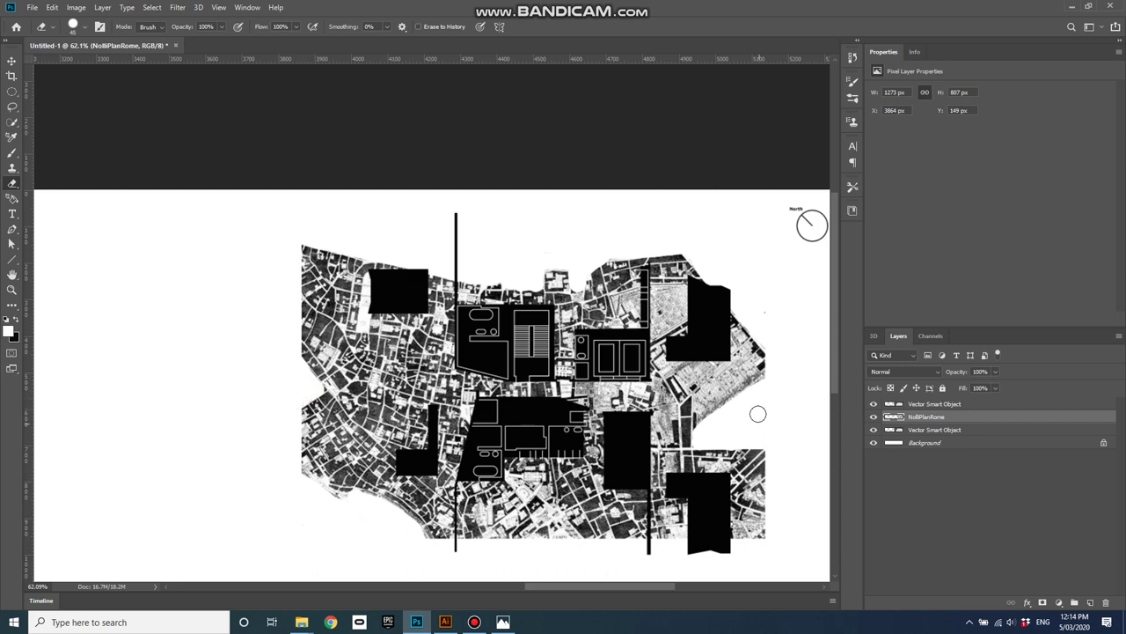
{"action": "scroll", "coordinate": [517, 344], "scroll_direction": "down", "scroll_amount": 3}
Reselect the black floor-plan shapes in Illustrator, copy them, and minimise Illustrator
{"action": "scroll", "coordinate": [687, 399], "scroll_direction": "down", "scroll_amount": 1}
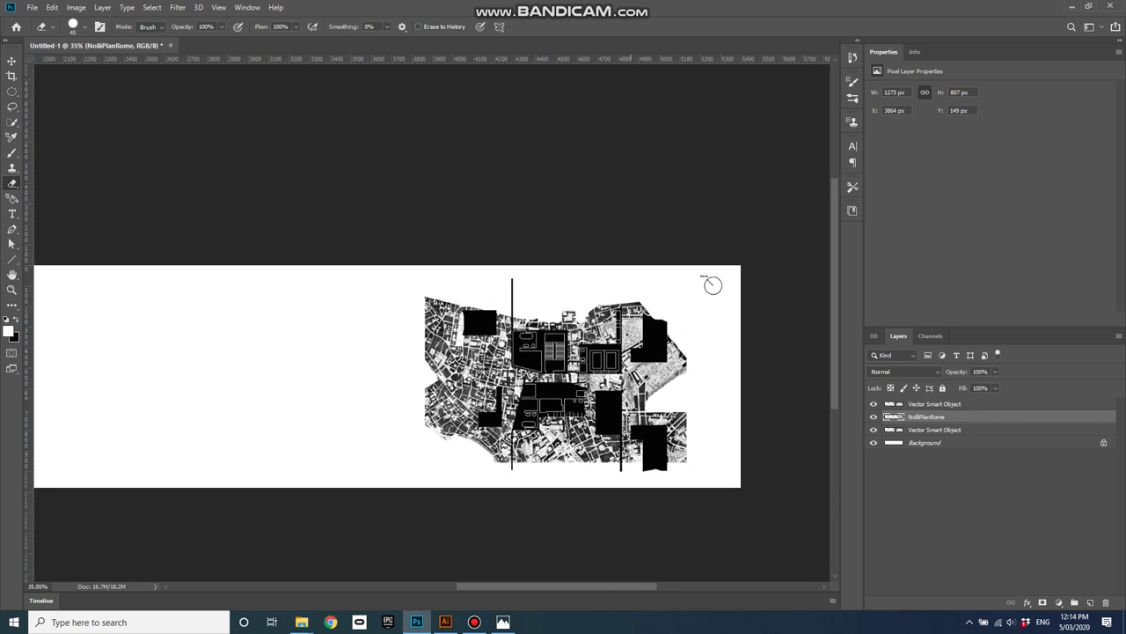
{"action": "left_click", "coordinate": [445, 621]}
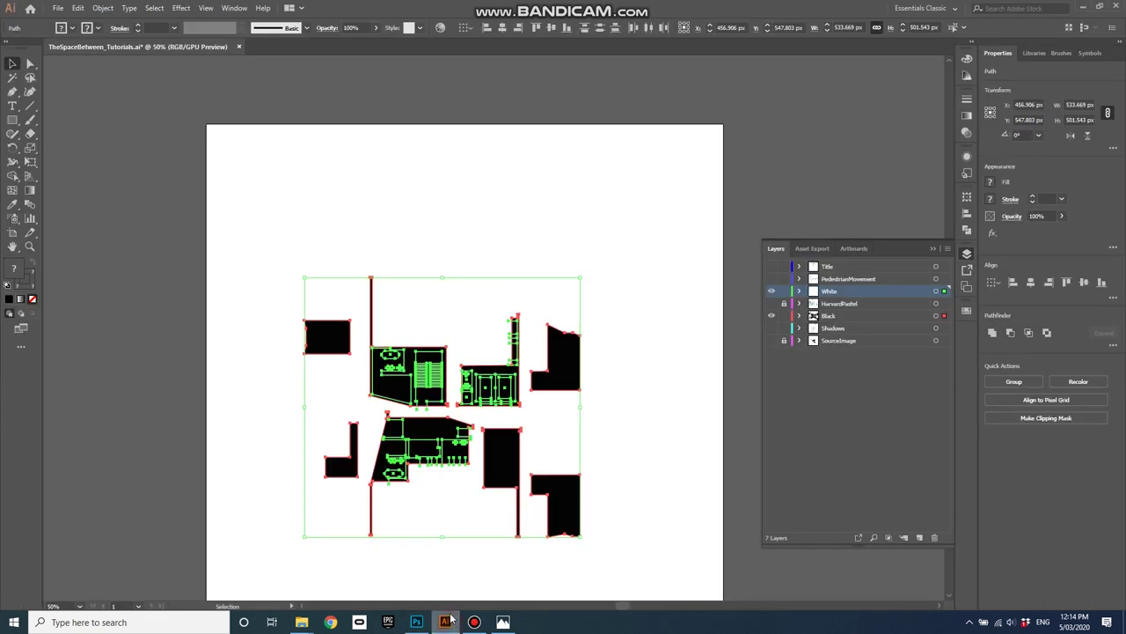
{"action": "left_click", "coordinate": [493, 210]}
{"action": "left_click_drag", "start_coordinate": [357, 237], "coordinate": [453, 396]}
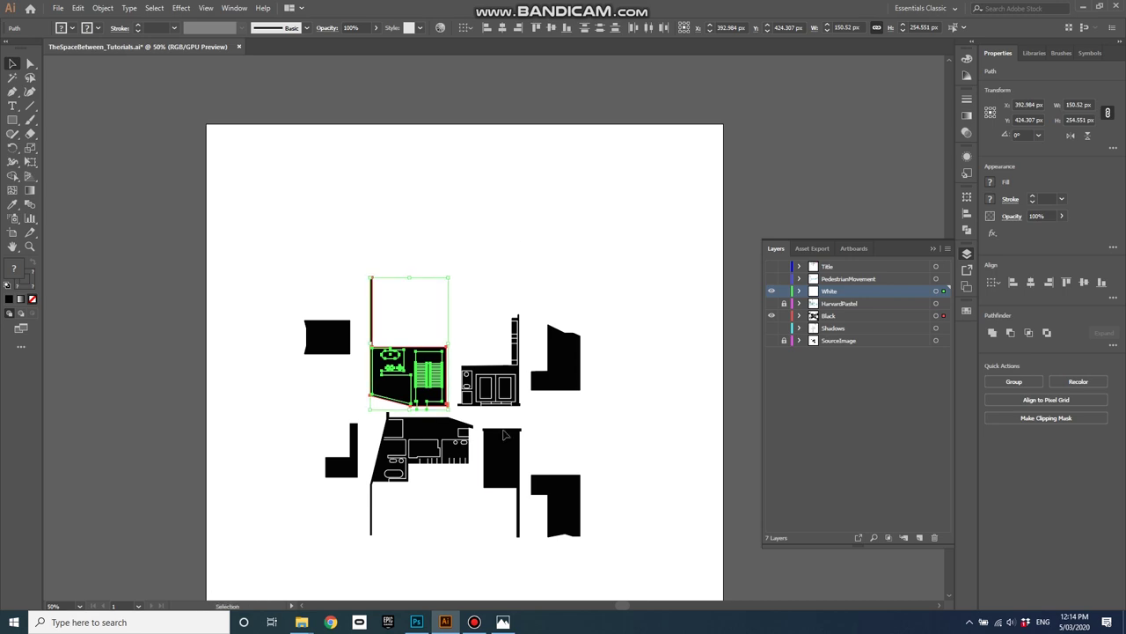
{"action": "left_click", "coordinate": [445, 621]}
Paste the copied Illustrator floor plan into Photoshop as a smart object
{"action": "left_click", "coordinate": [418, 624]}
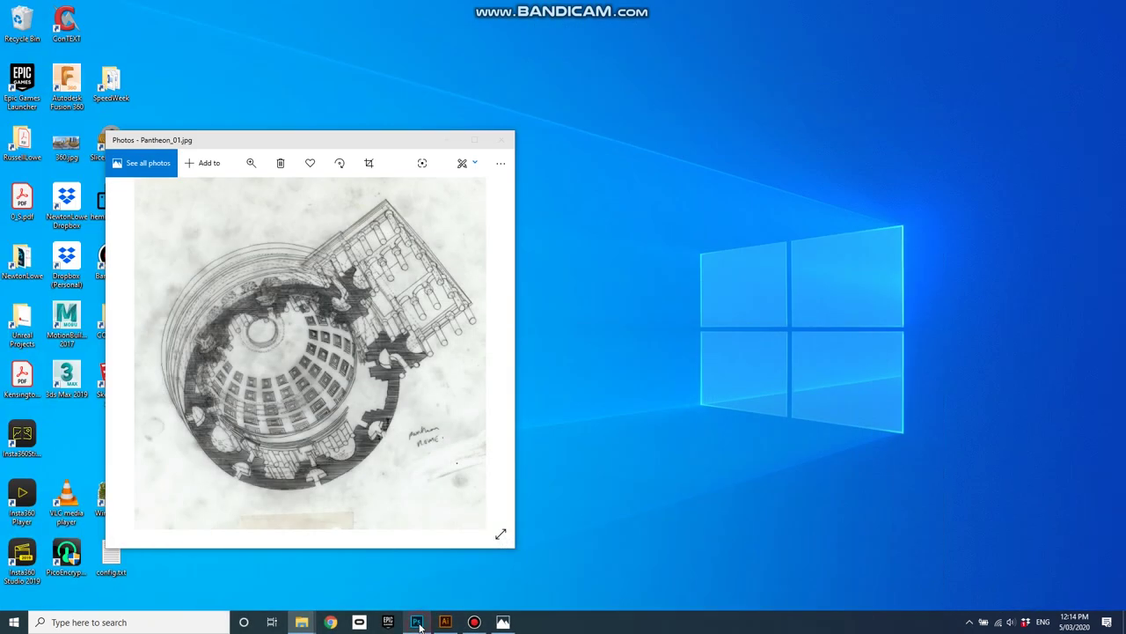
{"action": "left_click", "coordinate": [418, 623]}
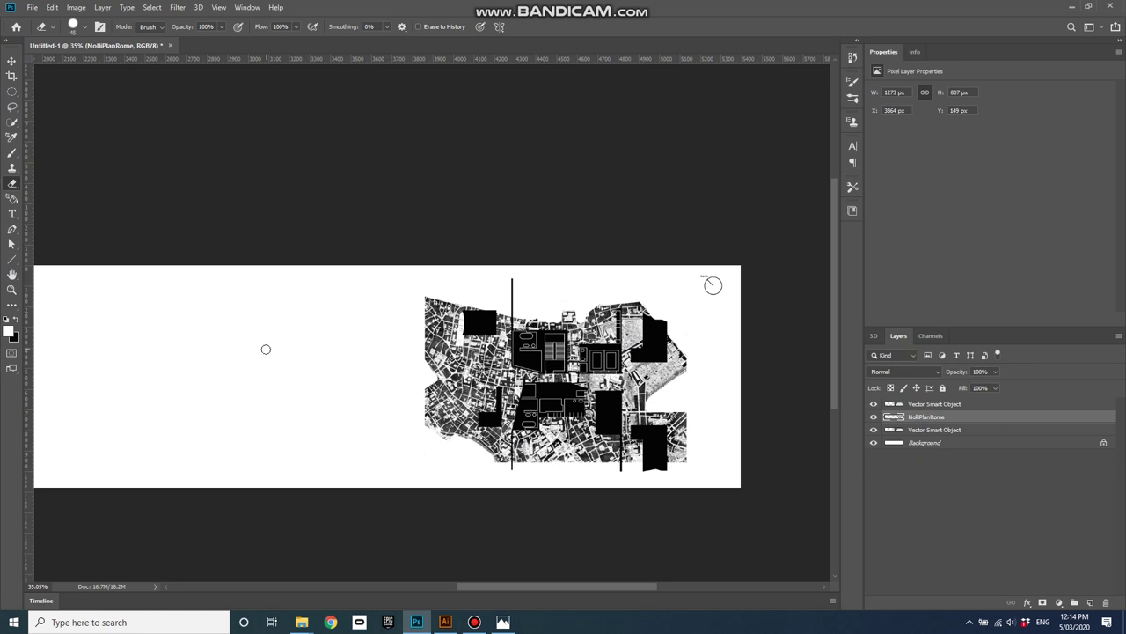
{"action": "key", "text": "ctrl+v"}
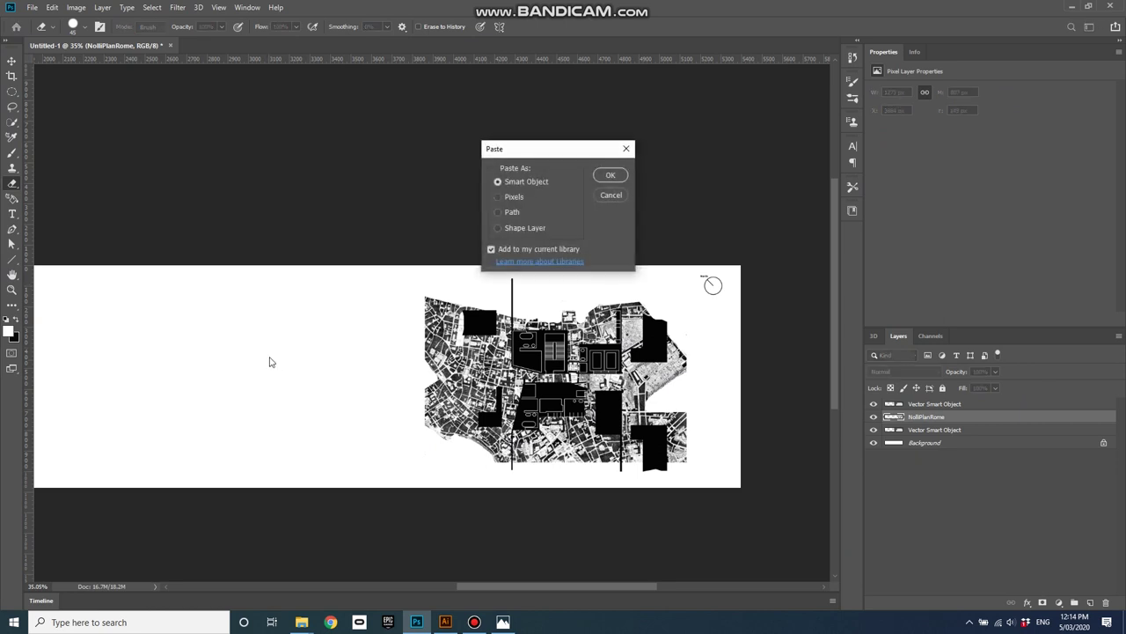
{"action": "left_click", "coordinate": [610, 176]}
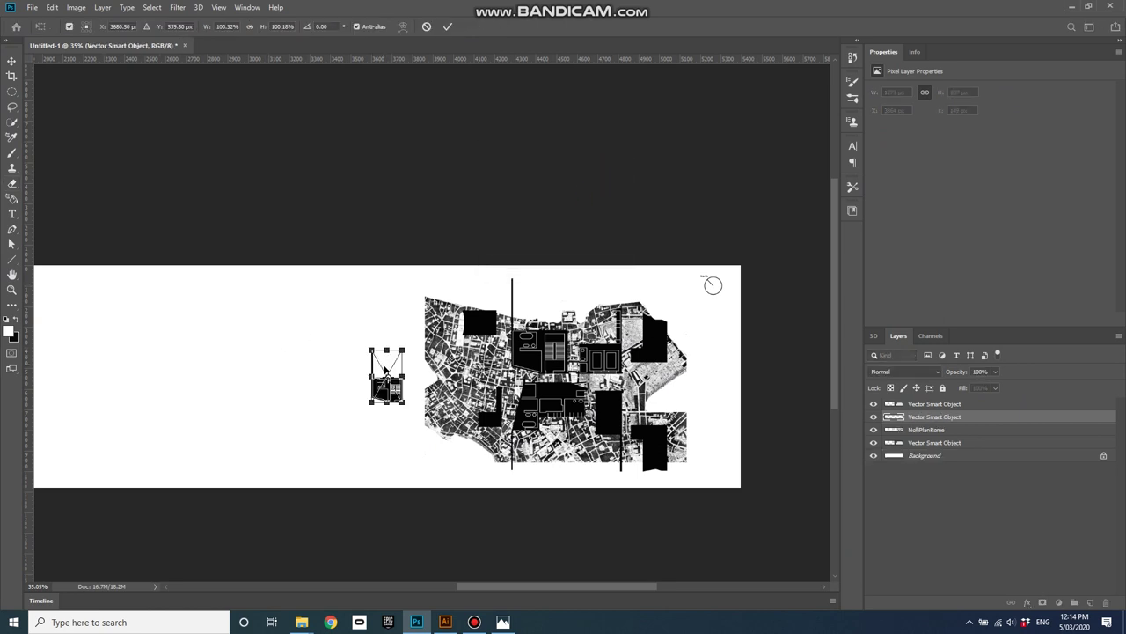
Enlarge the floor plan, rotate it -90°, and place it at the canvas's left side
{"action": "left_click_drag", "start_coordinate": [367, 349], "coordinate": [299, 298]}
{"action": "left_click_drag", "start_coordinate": [412, 274], "coordinate": [277, 293]}
{"action": "left_click_drag", "start_coordinate": [368, 343], "coordinate": [250, 346]}
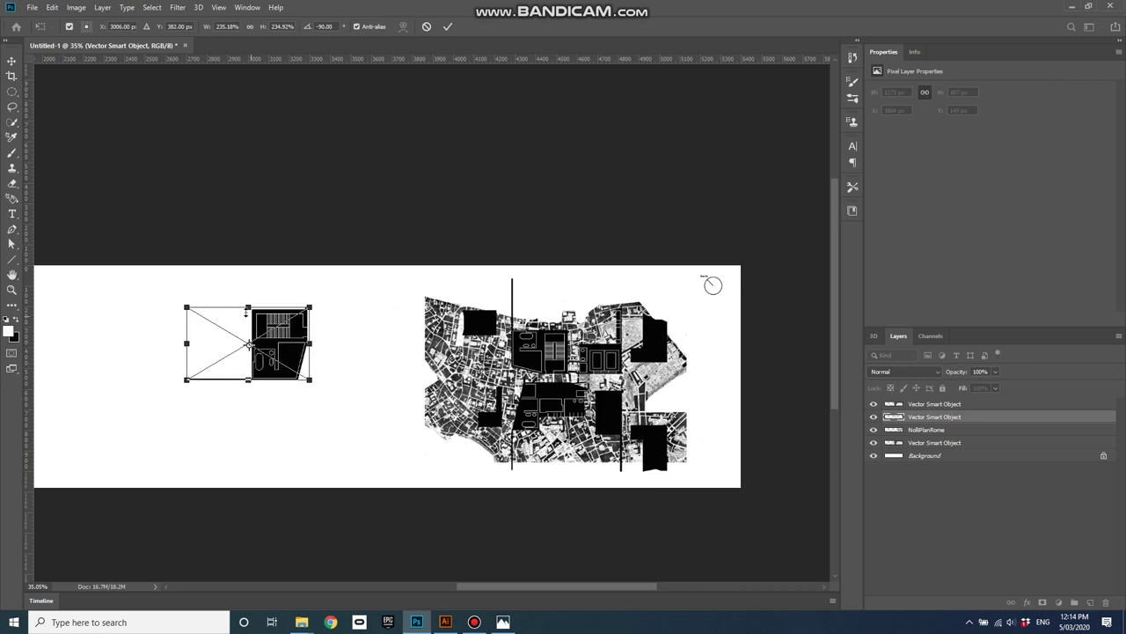
{"action": "left_click_drag", "start_coordinate": [186, 308], "coordinate": [132, 276]}
{"action": "left_click_drag", "start_coordinate": [246, 308], "coordinate": [215, 308]}
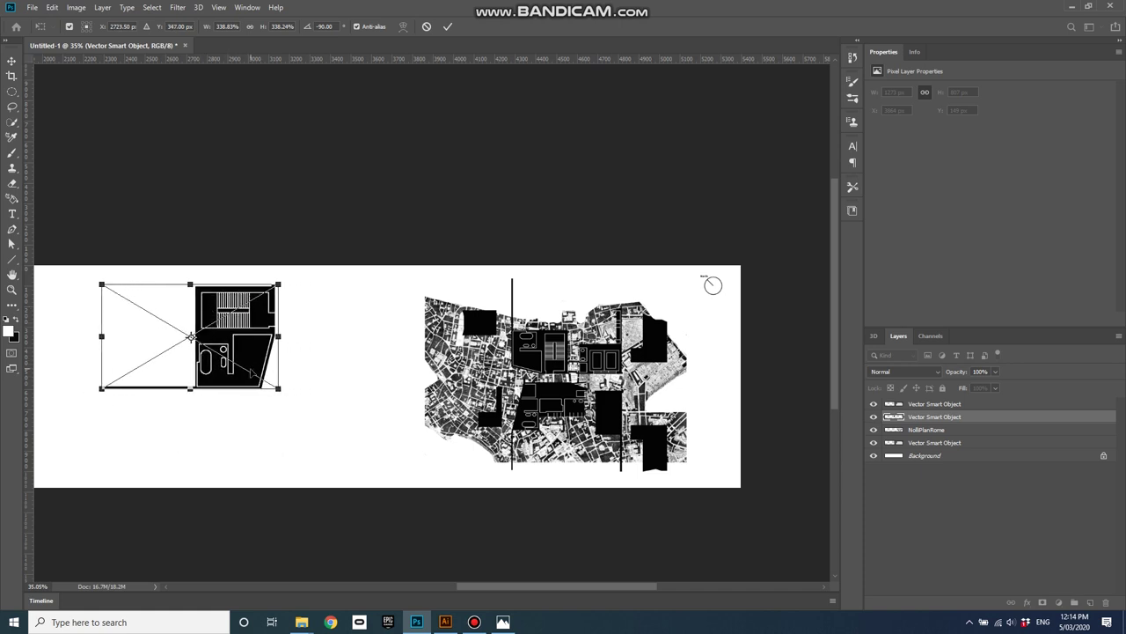
{"action": "left_click", "coordinate": [447, 27]}
{"action": "key", "text": "e"}
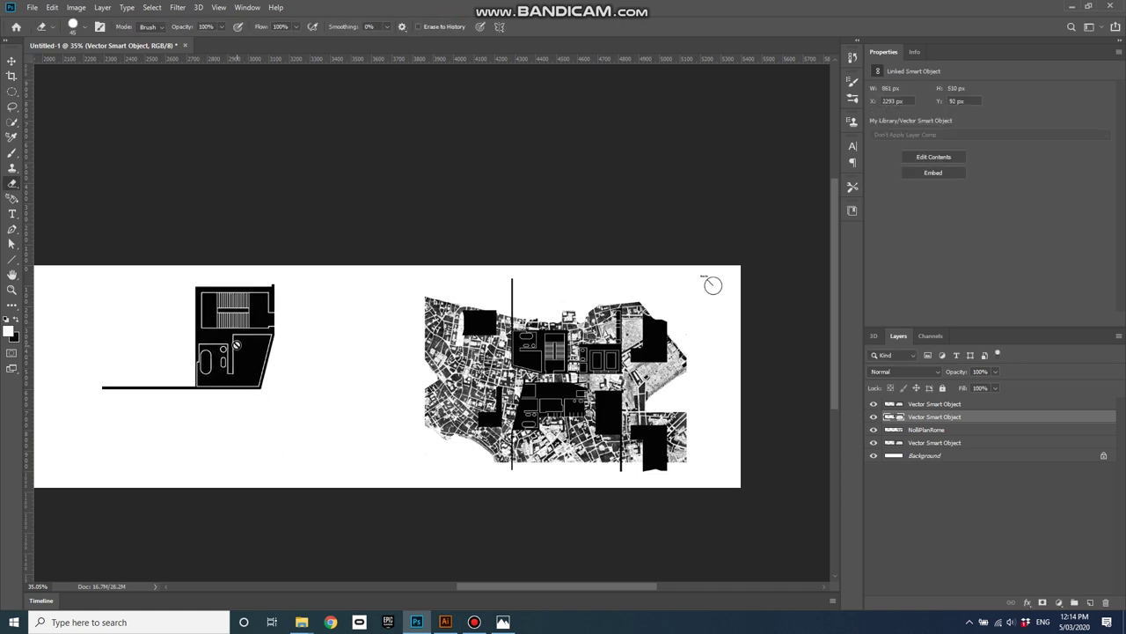
Nudge the first floor plan slightly left with the Move tool
{"action": "left_click", "coordinate": [11, 61]}
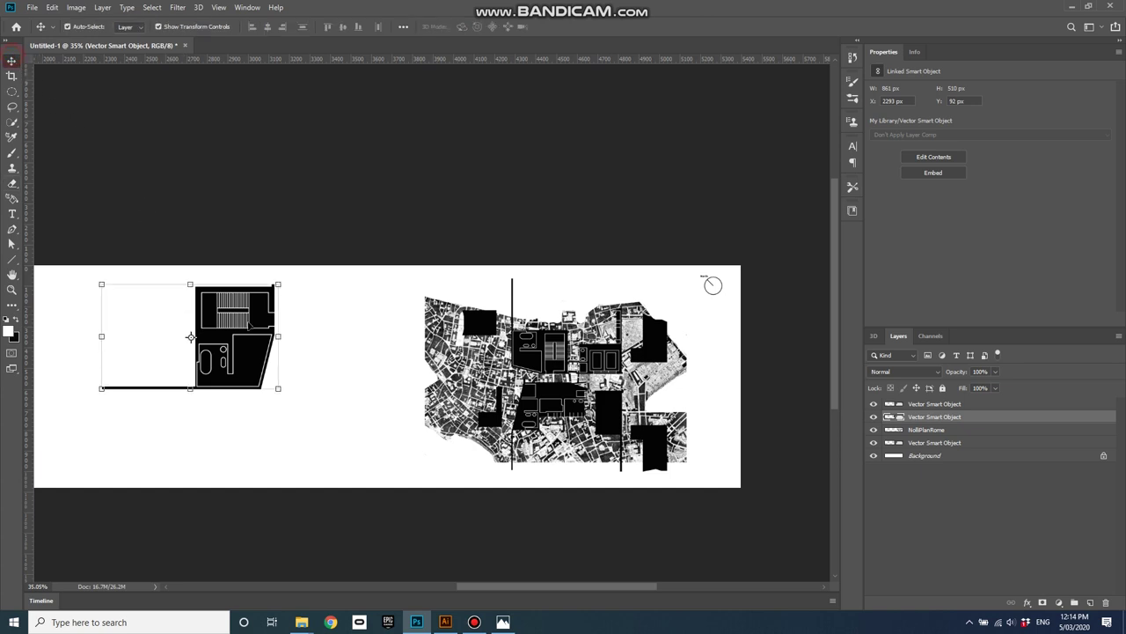
{"action": "left_click_drag", "start_coordinate": [251, 328], "coordinate": [230, 327]}
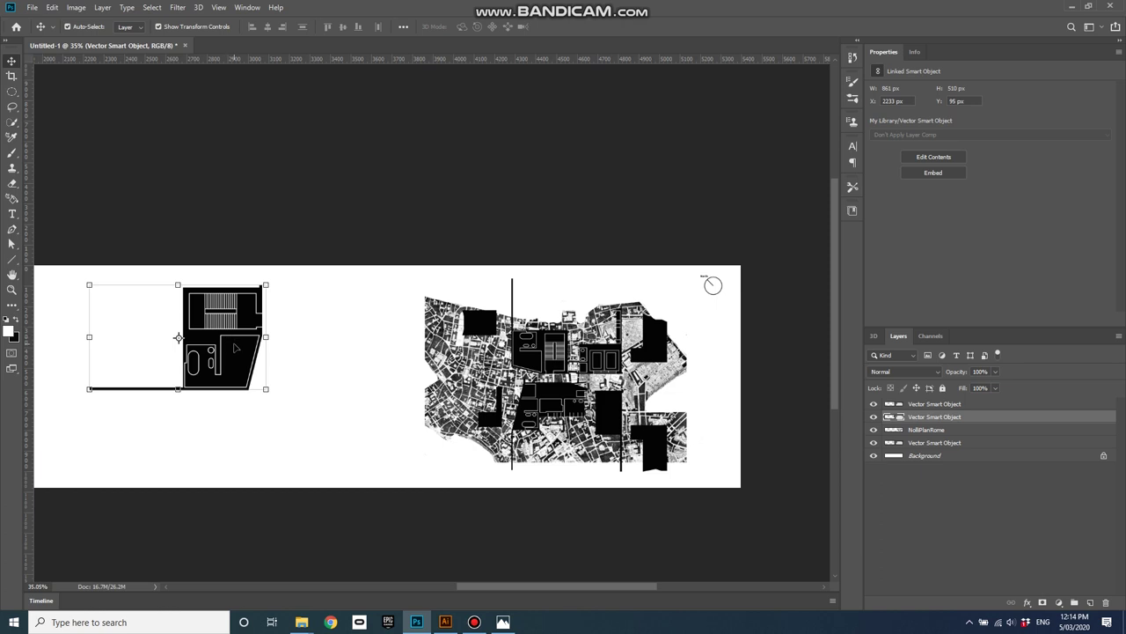
{"action": "left_click", "coordinate": [231, 329]}
Alt-drag a copy of the plan, flip it horizontally, and scale it beside the first
{"action": "left_click_drag", "start_coordinate": [230, 331], "coordinate": [299, 378]}
{"action": "left_click_drag", "start_coordinate": [209, 378], "coordinate": [606, 378]}
{"action": "left_click_drag", "start_coordinate": [413, 375], "coordinate": [292, 380]}
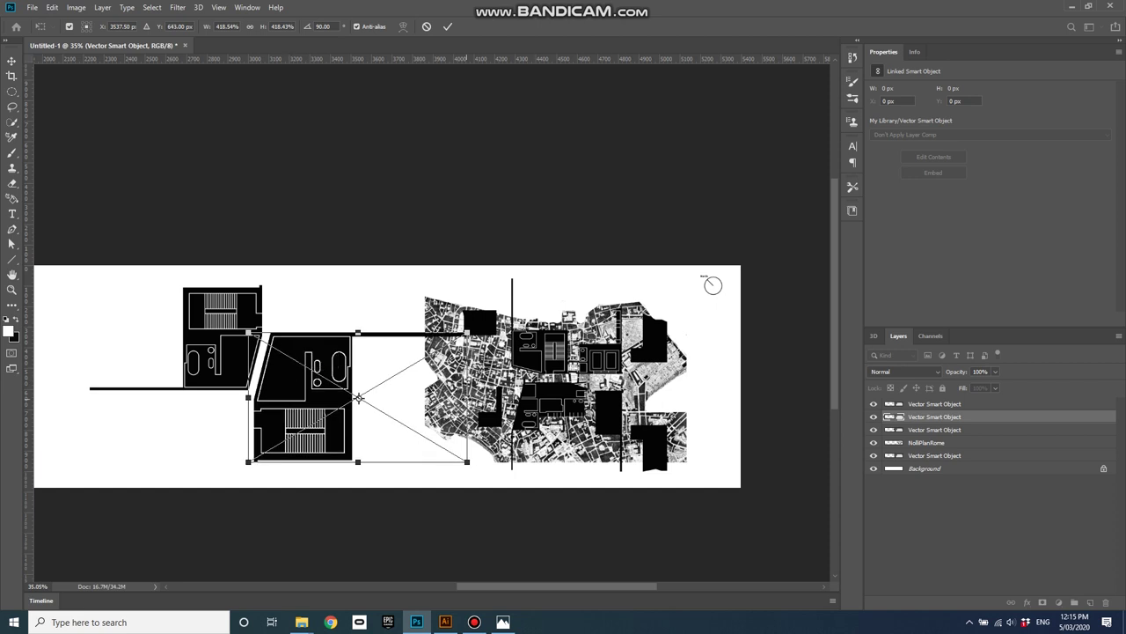
{"action": "left_click_drag", "start_coordinate": [469, 398], "coordinate": [455, 396]}
{"action": "left_click_drag", "start_coordinate": [287, 398], "coordinate": [298, 395]}
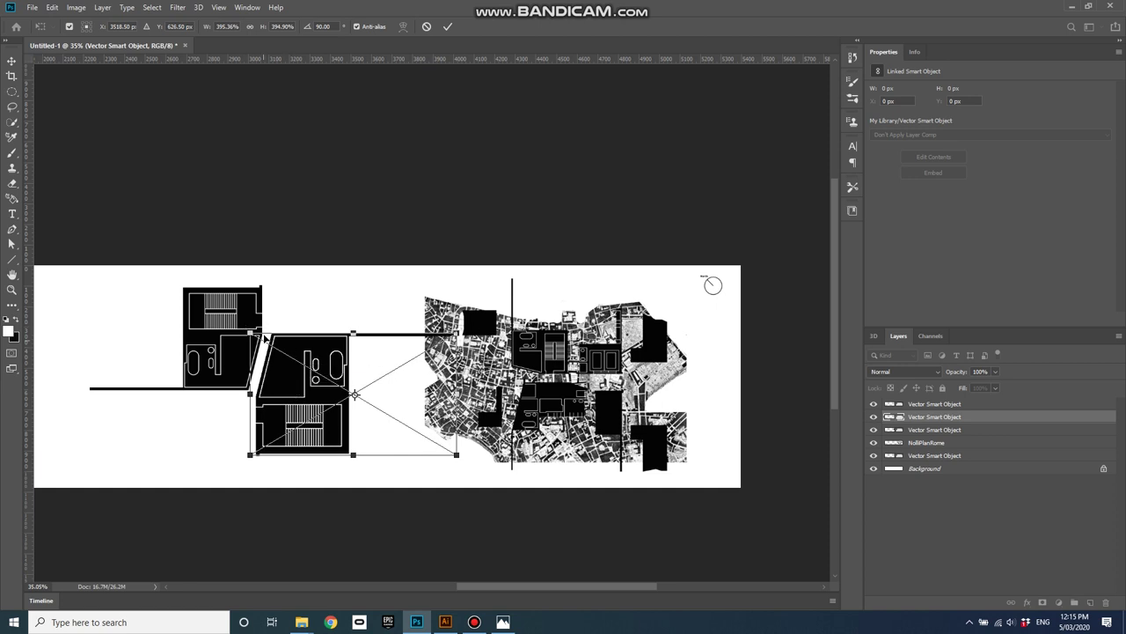
{"action": "left_click", "coordinate": [447, 26]}
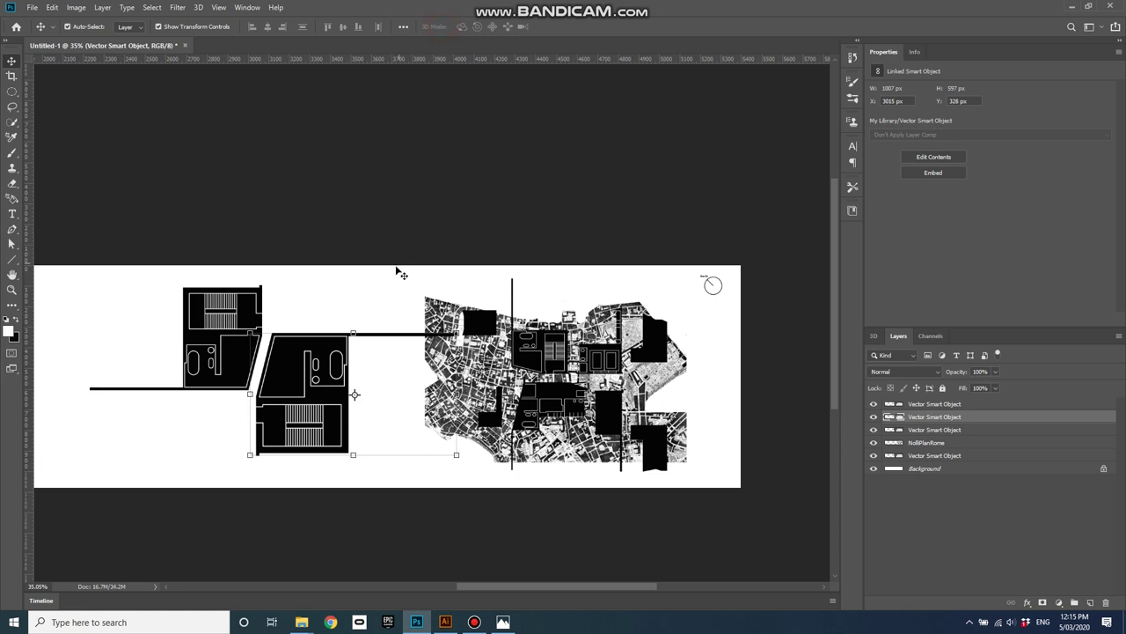
Drag Pantheon_01.jpg from File Explorer onto the zoomed-out Photoshop canvas
{"action": "left_click", "coordinate": [357, 294]}
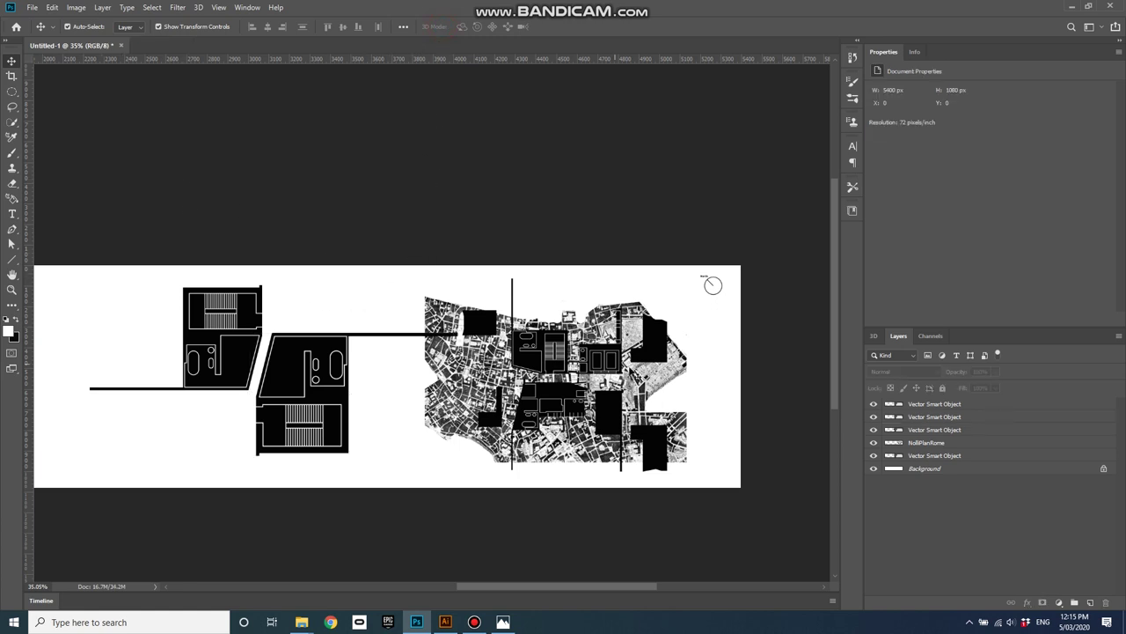
{"action": "scroll", "coordinate": [675, 384], "scroll_direction": "down", "scroll_amount": 3}
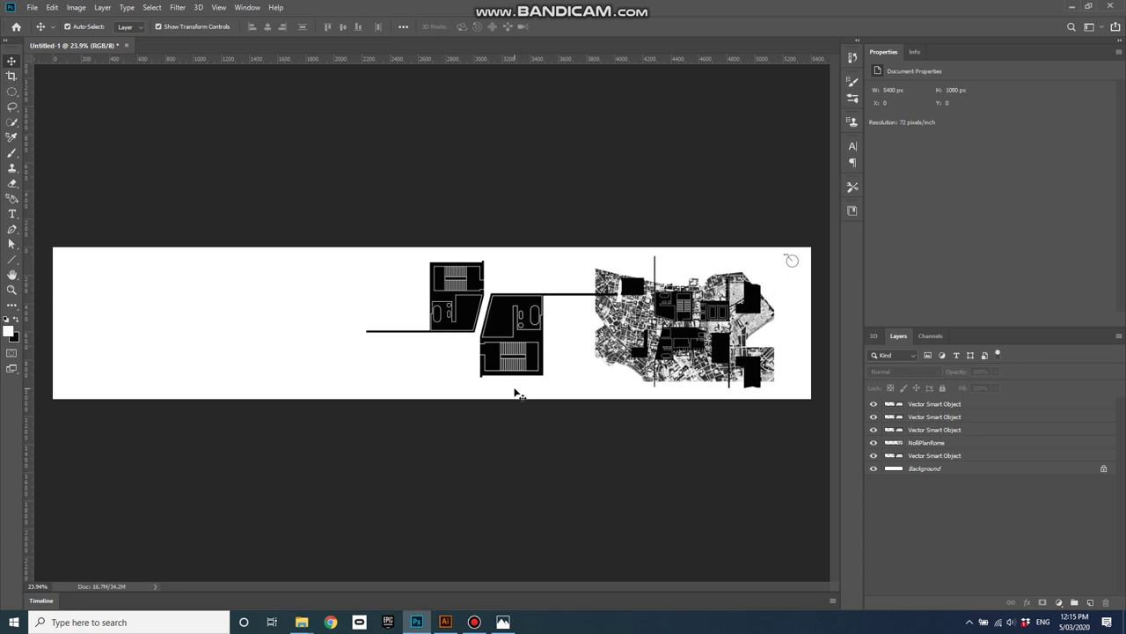
{"action": "left_click", "coordinate": [302, 622]}
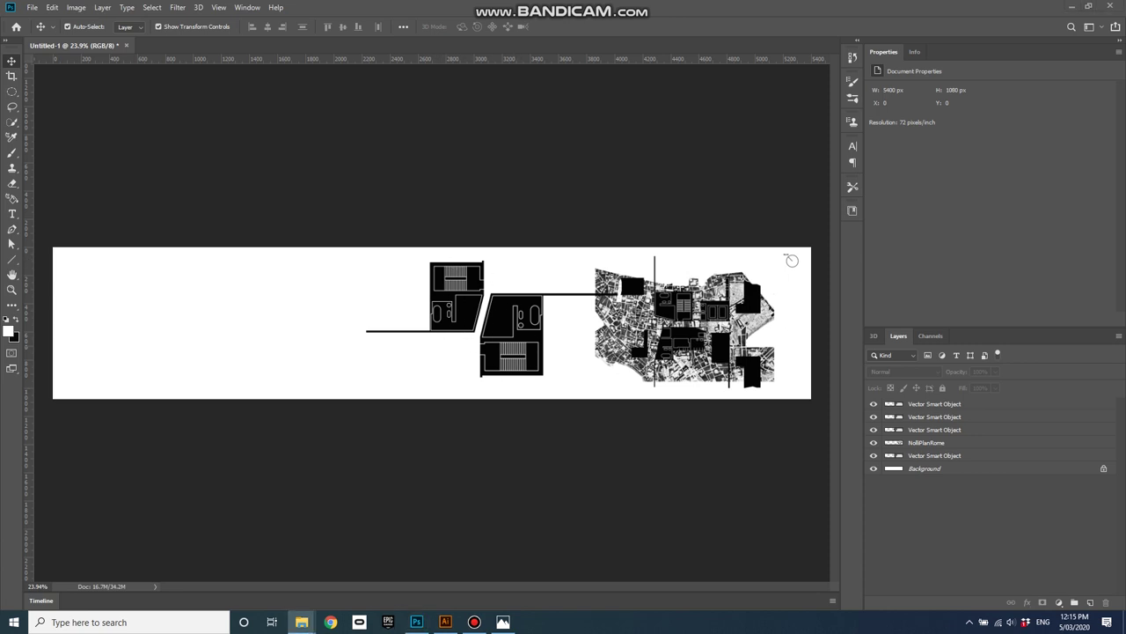
{"action": "left_click_drag", "start_coordinate": [302, 615], "coordinate": [414, 310]}
{"action": "scroll", "coordinate": [543, 323], "scroll_direction": "up", "scroll_amount": 4}
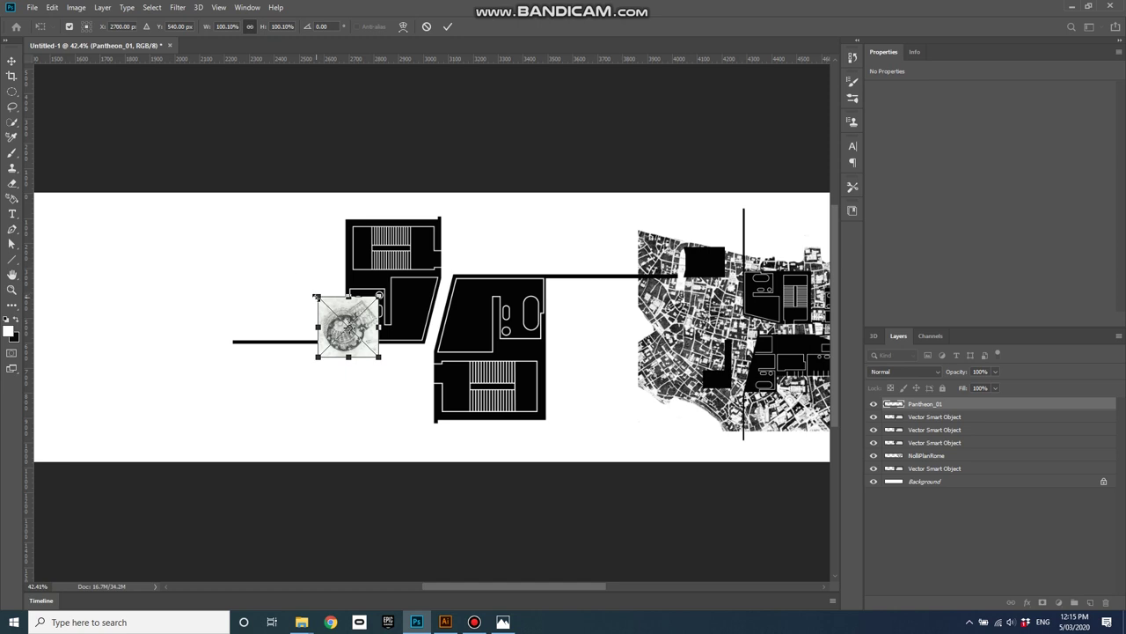
Enlarge the Pantheon drawing to about 352% and set it over the first floor plan
{"action": "left_click_drag", "start_coordinate": [315, 297], "coordinate": [194, 175]}
{"action": "left_click_drag", "start_coordinate": [330, 269], "coordinate": [418, 337]}
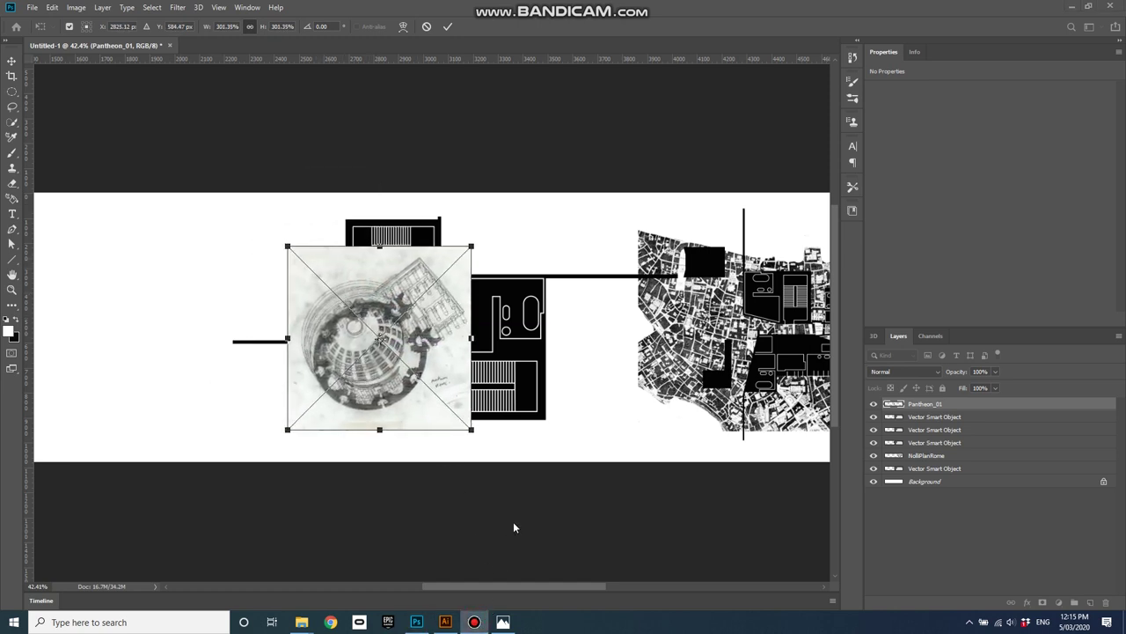
{"action": "left_click", "coordinate": [381, 298]}
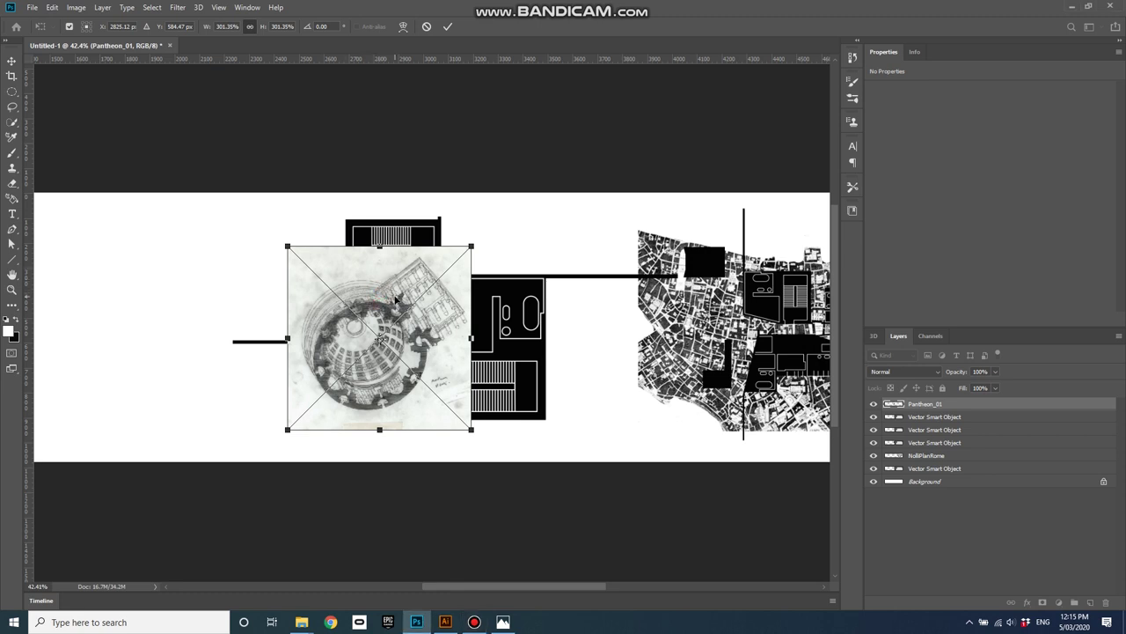
{"action": "left_click_drag", "start_coordinate": [287, 245], "coordinate": [252, 209]}
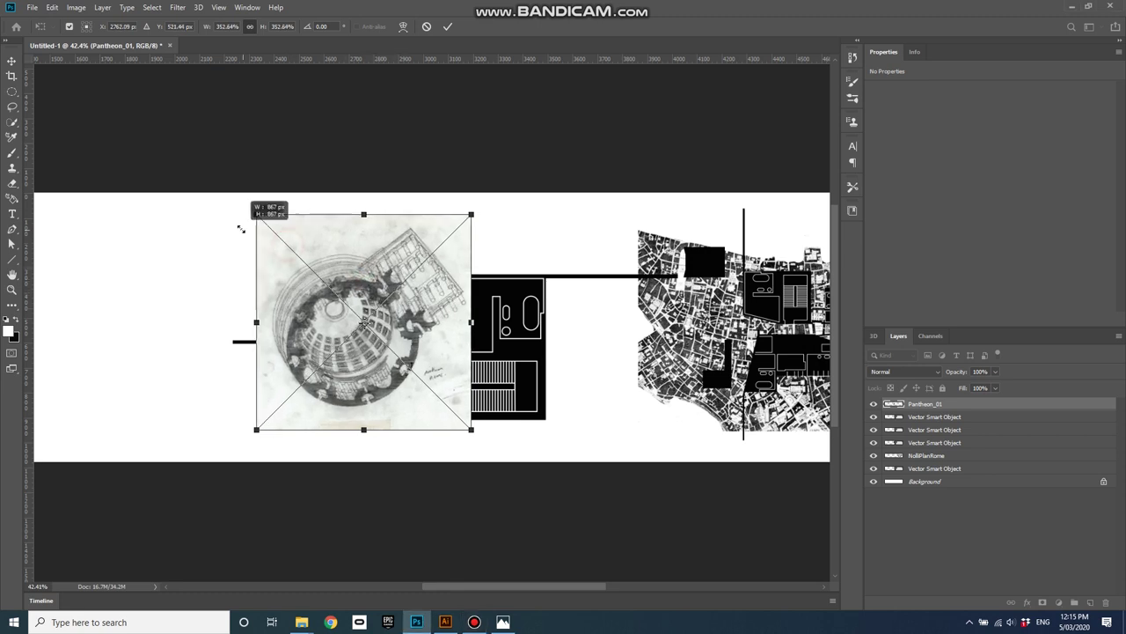
{"action": "mouse_move", "coordinate": [373, 268]}
{"action": "left_mouse_down"}
{"action": "mouse_move", "coordinate": [317, 277]}
{"action": "mouse_move", "coordinate": [375, 270]}
{"action": "left_mouse_up"}
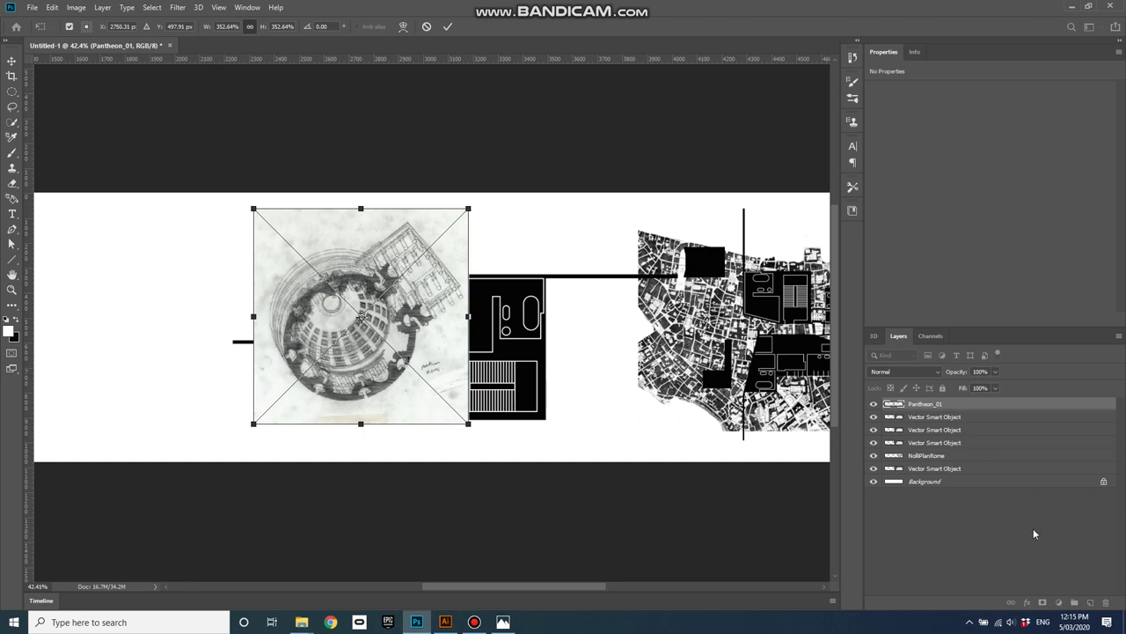
{"action": "left_click", "coordinate": [447, 26]}
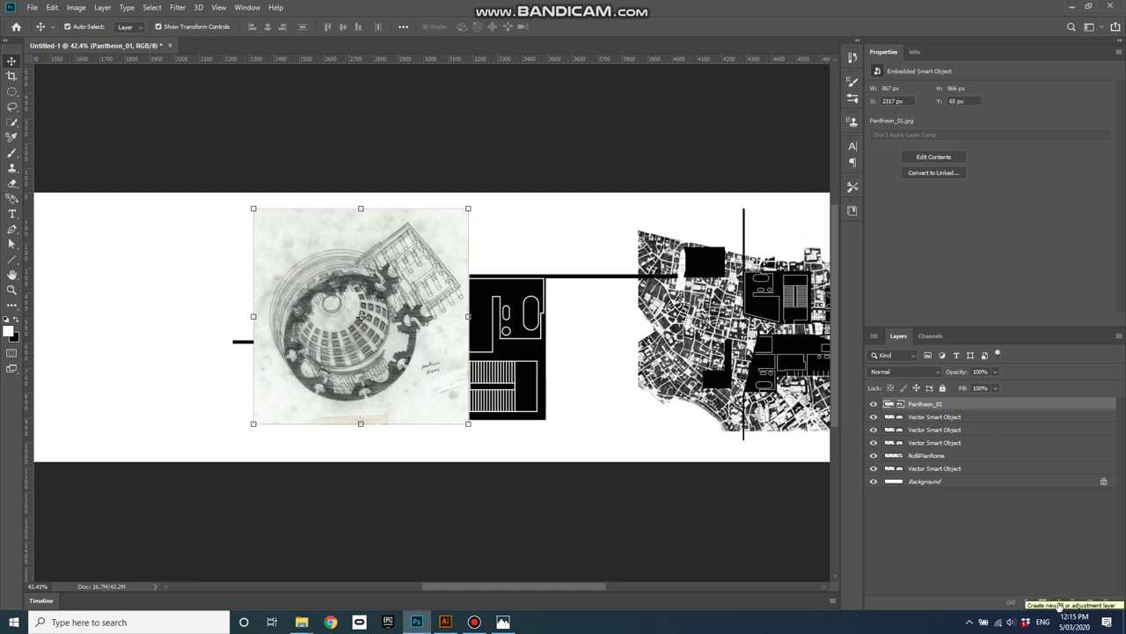
Clip a Levels adjustment (inputs about 62 and 212) to the Pantheon drawing, then shift it right
{"action": "left_click", "coordinate": [1061, 605]}
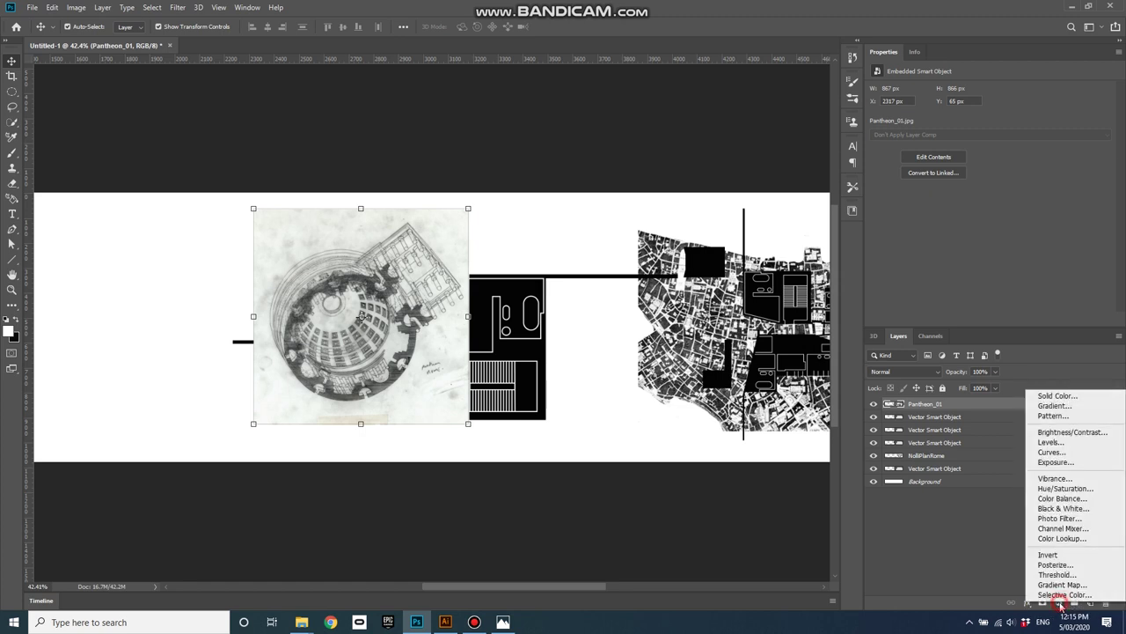
{"action": "left_click", "coordinate": [1070, 449]}
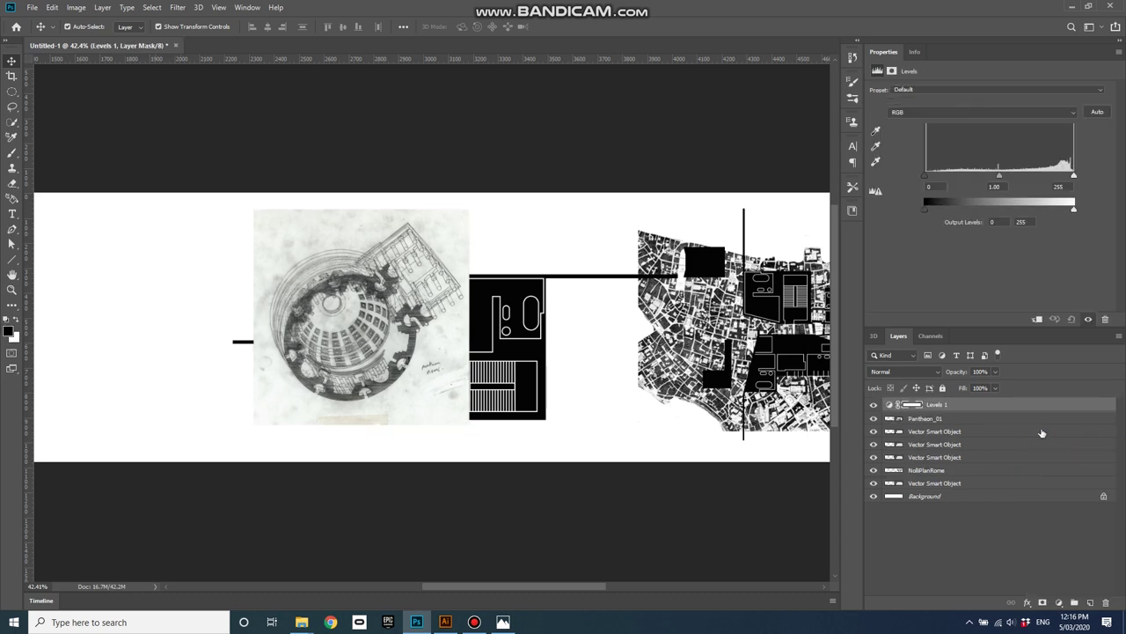
{"action": "left_click", "coordinate": [1037, 321]}
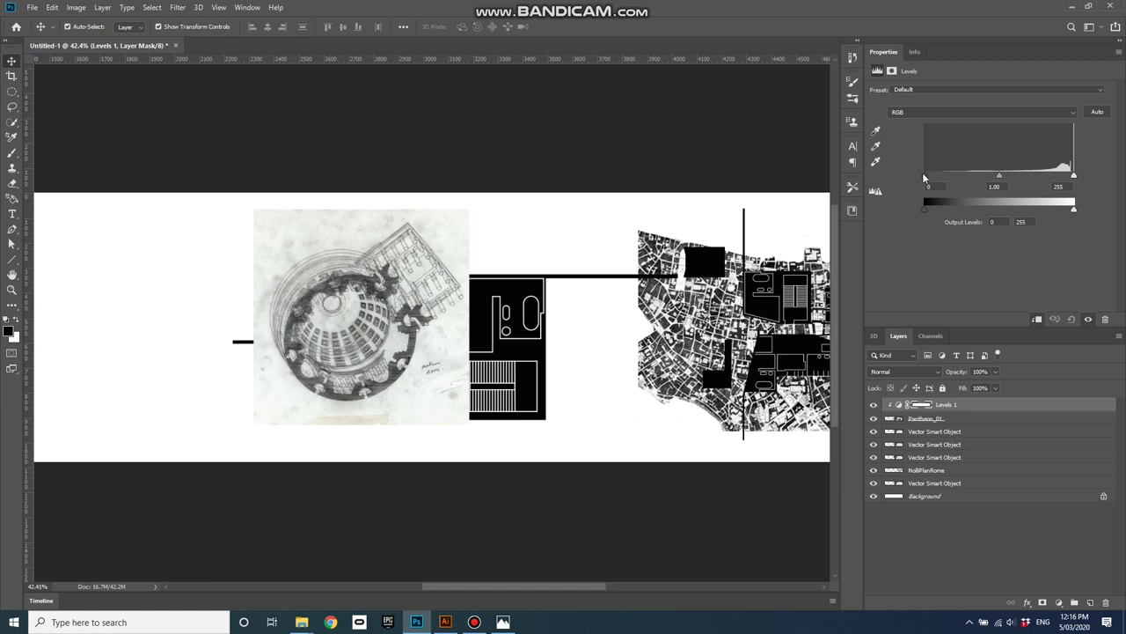
{"action": "left_click_drag", "start_coordinate": [925, 174], "coordinate": [962, 183]}
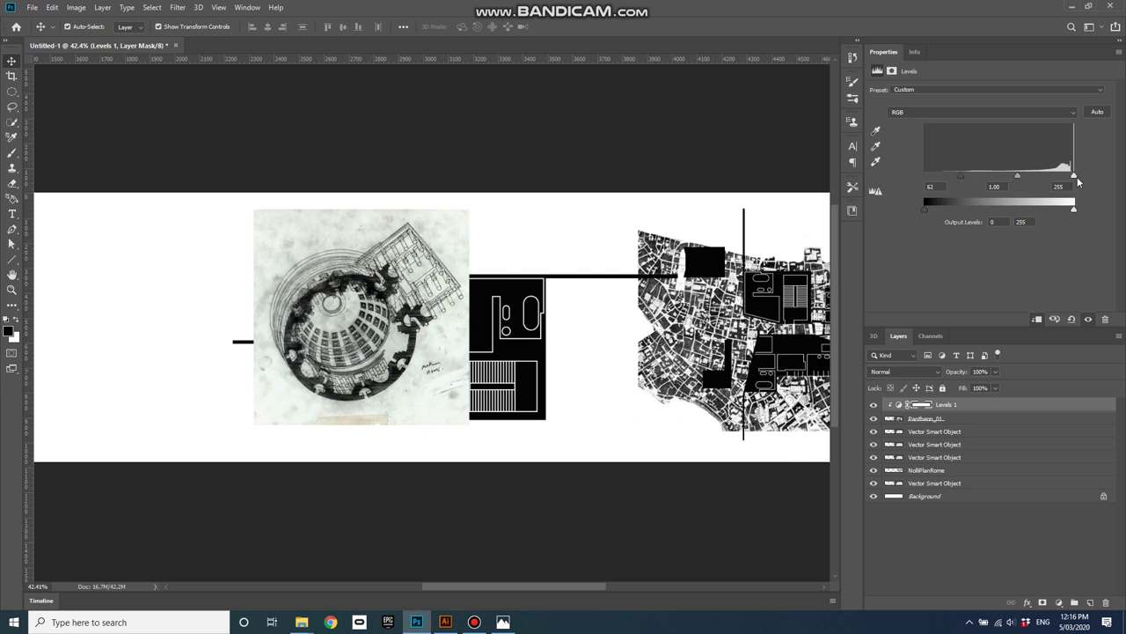
{"action": "left_click_drag", "start_coordinate": [1074, 180], "coordinate": [1055, 180]}
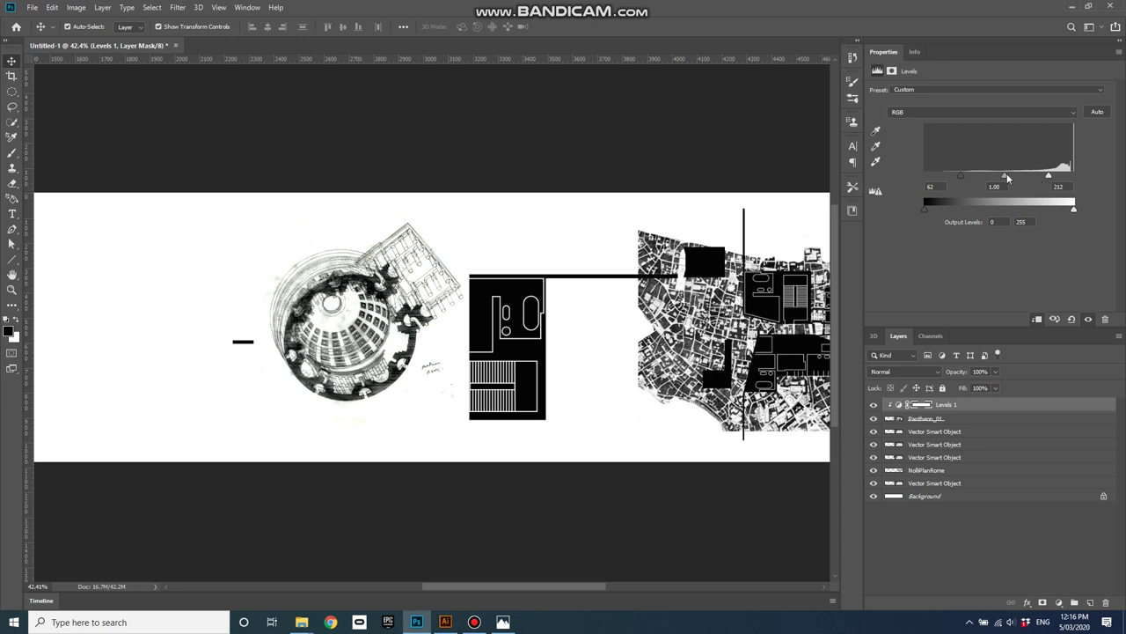
{"action": "left_click_drag", "start_coordinate": [1007, 179], "coordinate": [1003, 180]}
{"action": "left_click_drag", "start_coordinate": [381, 289], "coordinate": [427, 310]}
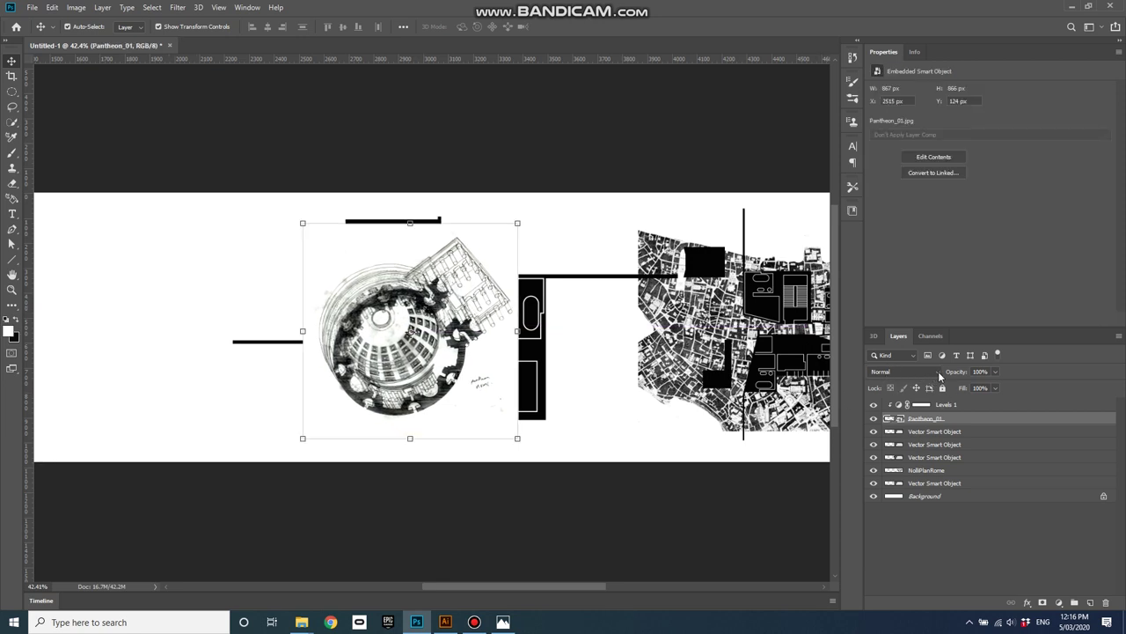
Set the Pantheon layer's blend mode to Multiply and move it left
{"action": "left_click", "coordinate": [939, 374]}
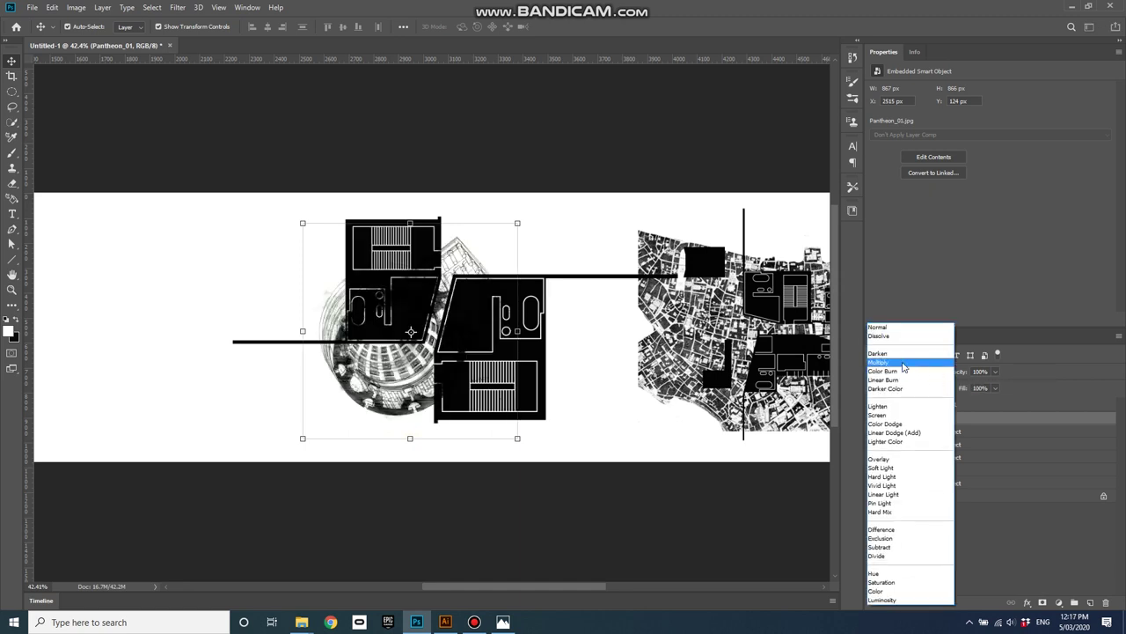
{"action": "left_click", "coordinate": [903, 362]}
{"action": "left_click_drag", "start_coordinate": [398, 381], "coordinate": [218, 363]}
Enlarge the Pantheon drawing to about 434% at the banner's left edge
{"action": "left_click_drag", "start_coordinate": [259, 236], "coordinate": [309, 186]}
{"action": "left_click_drag", "start_coordinate": [248, 290], "coordinate": [290, 309]}
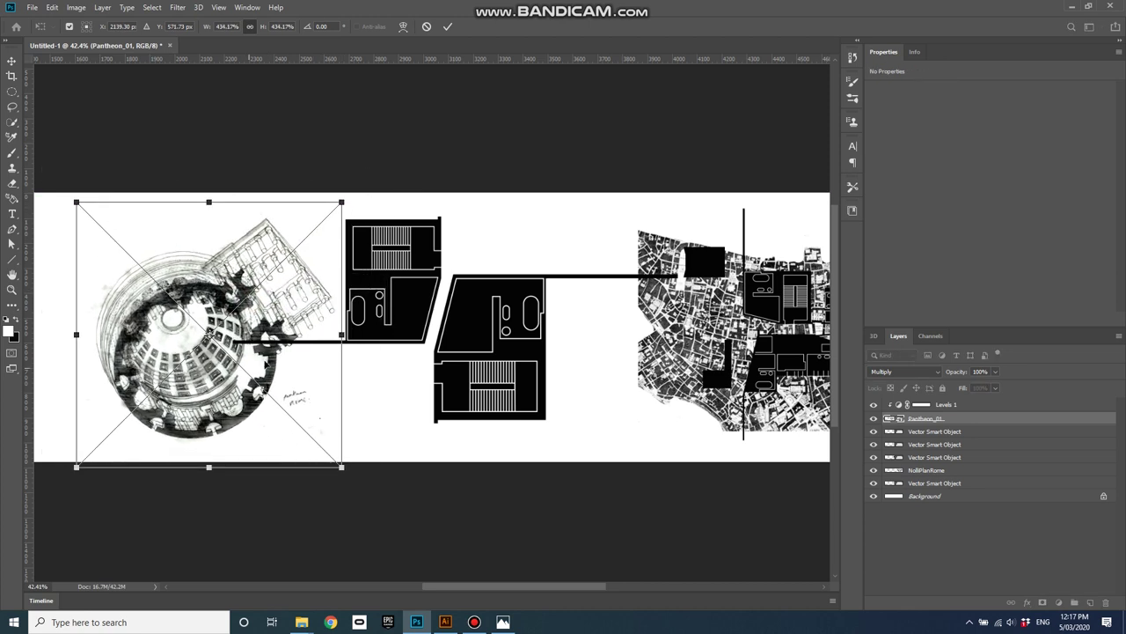
{"action": "left_click", "coordinate": [447, 26]}
{"action": "left_click", "coordinate": [447, 621]}
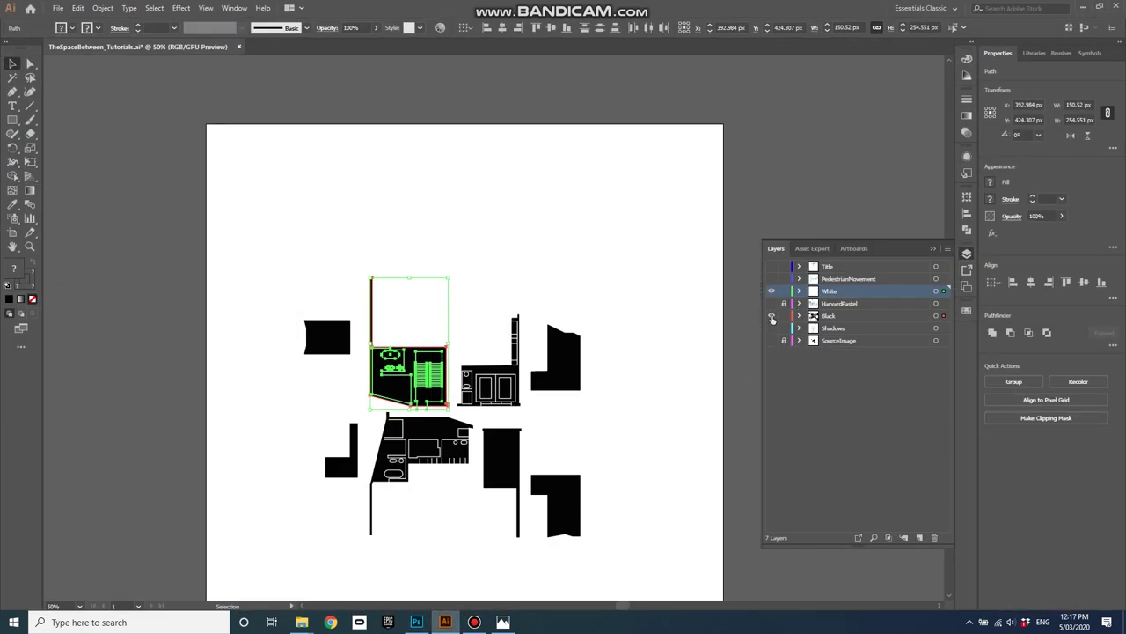
Show the PedestrianMovement layer, hide the floor-plan layers, and select all the teal paths
{"action": "left_click", "coordinate": [772, 278]}
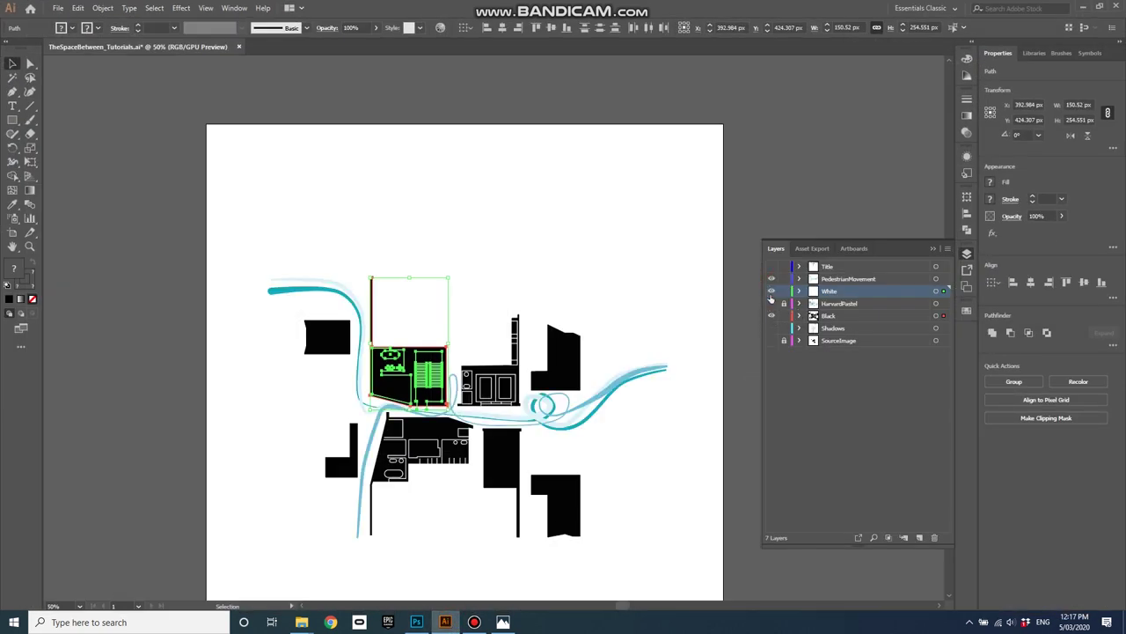
{"action": "left_click", "coordinate": [772, 302]}
{"action": "left_click", "coordinate": [771, 316]}
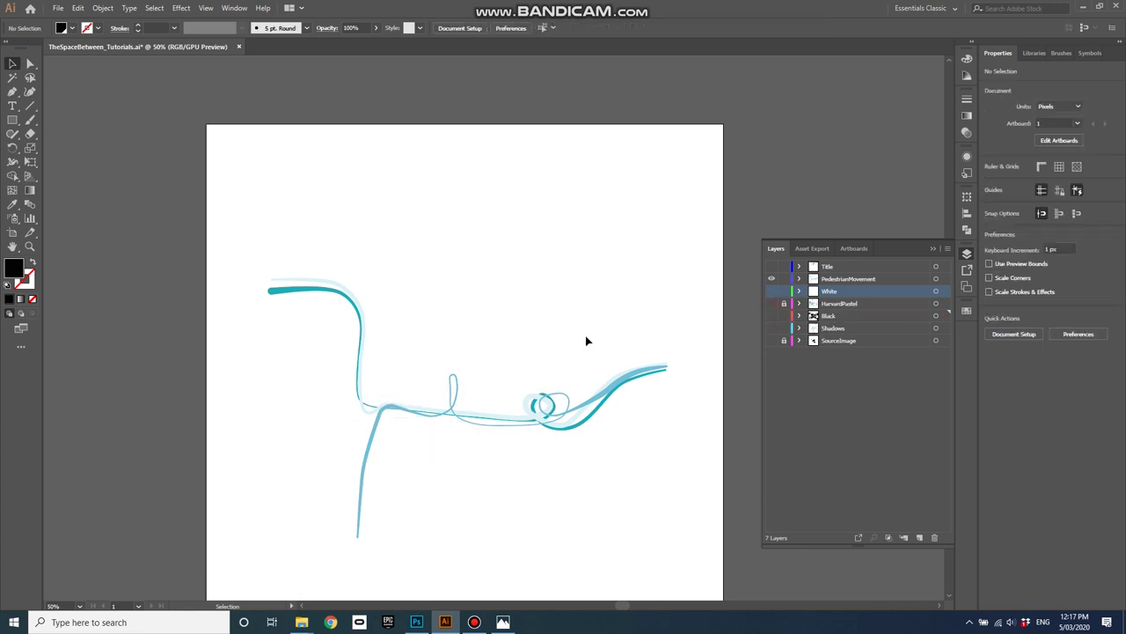
{"action": "mouse_move", "coordinate": [233, 242]}
{"action": "left_mouse_down"}
{"action": "mouse_move", "coordinate": [613, 607]}
{"action": "mouse_move", "coordinate": [693, 544]}
{"action": "left_mouse_up"}
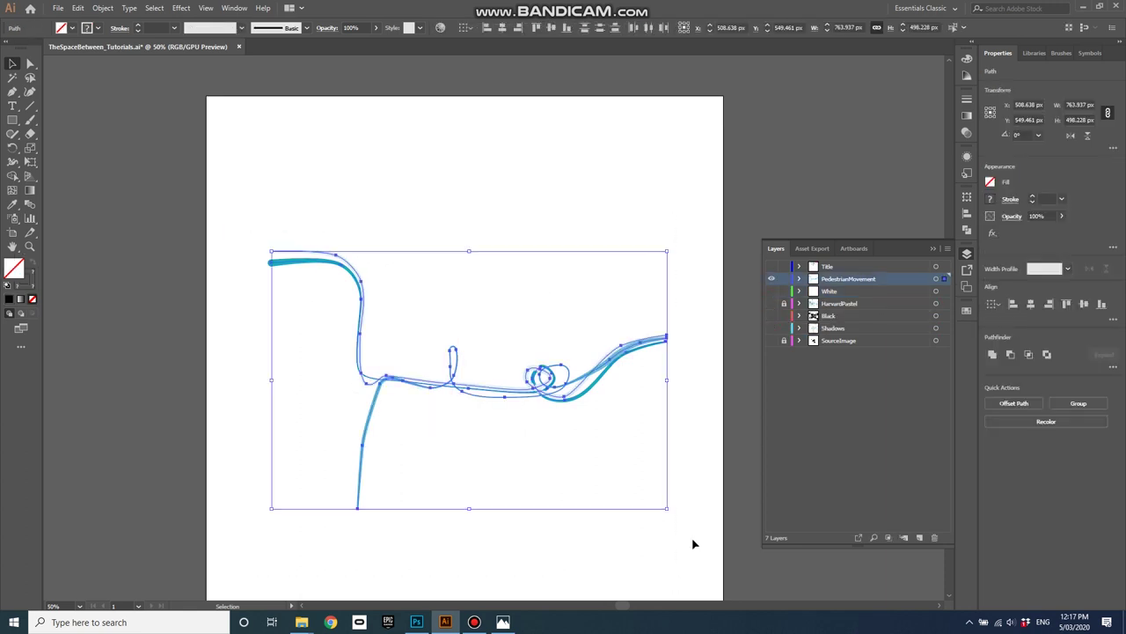
{"action": "left_click", "coordinate": [417, 622]}
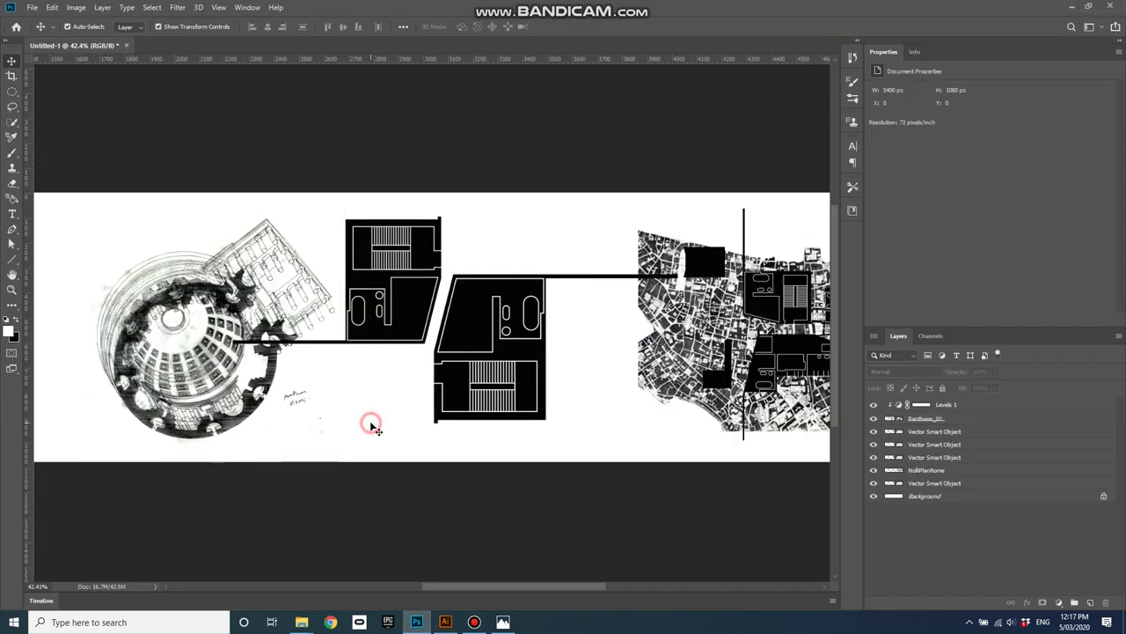
Paste the teal paths as a smart object, scaled about 198% over the Pantheon drawing
{"action": "key", "text": "ctrl+v"}
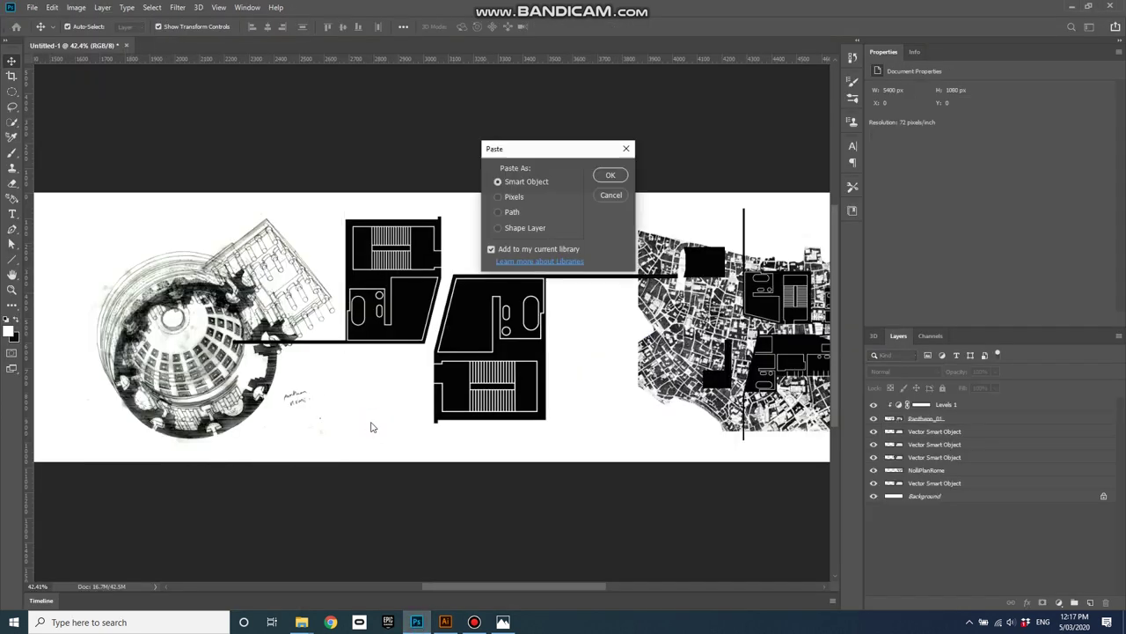
{"action": "left_click", "coordinate": [608, 176]}
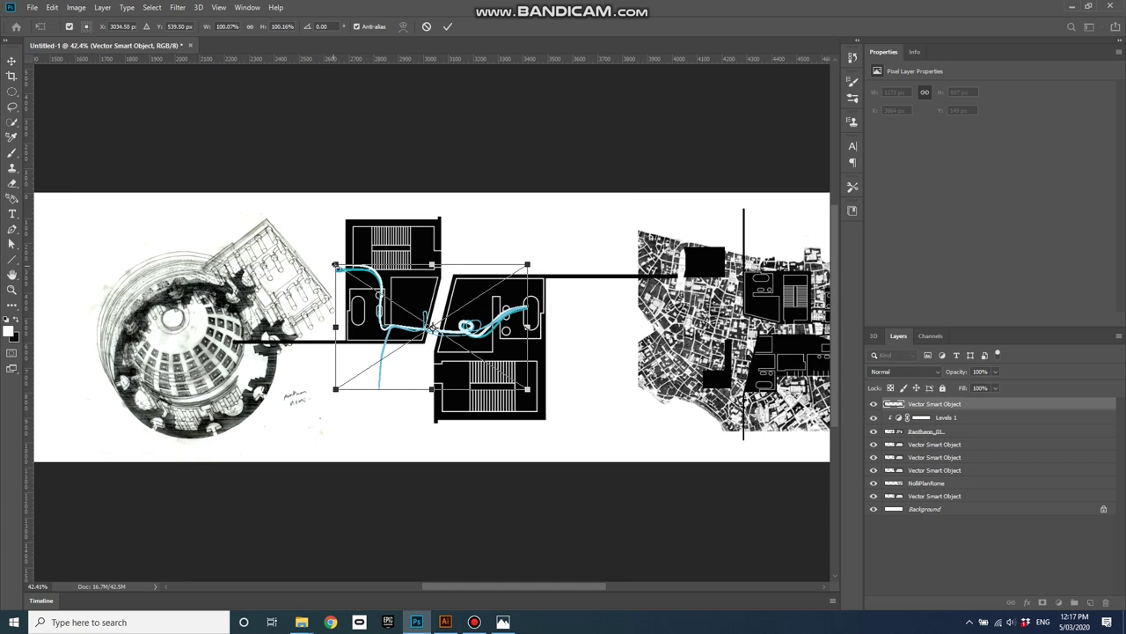
{"action": "left_click_drag", "start_coordinate": [335, 264], "coordinate": [146, 141]}
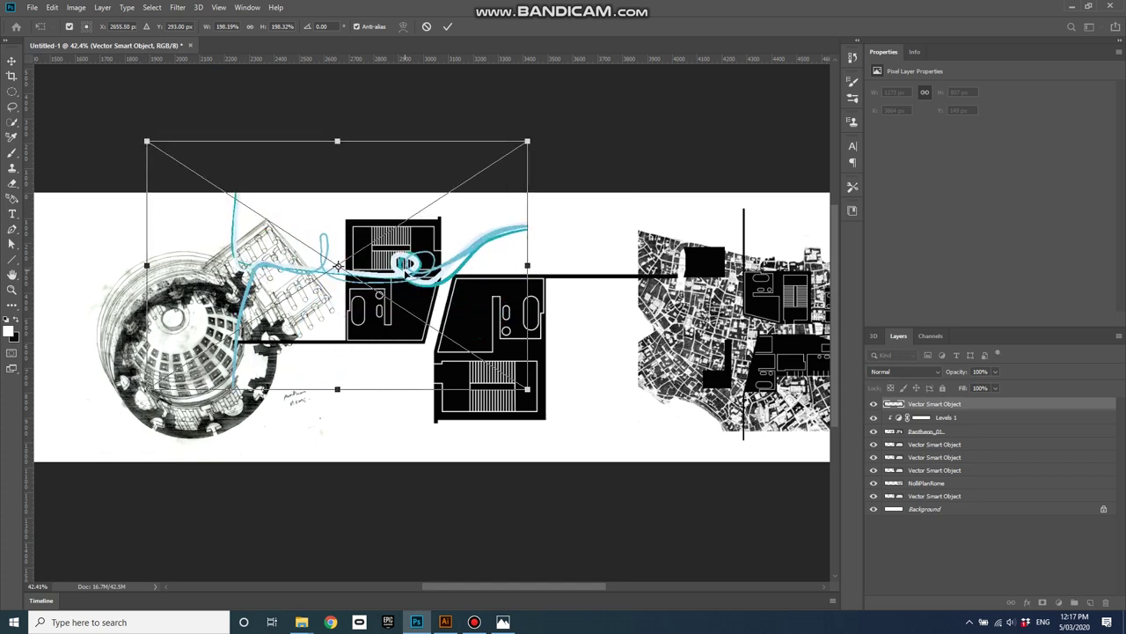
{"action": "left_click_drag", "start_coordinate": [337, 264], "coordinate": [175, 319]}
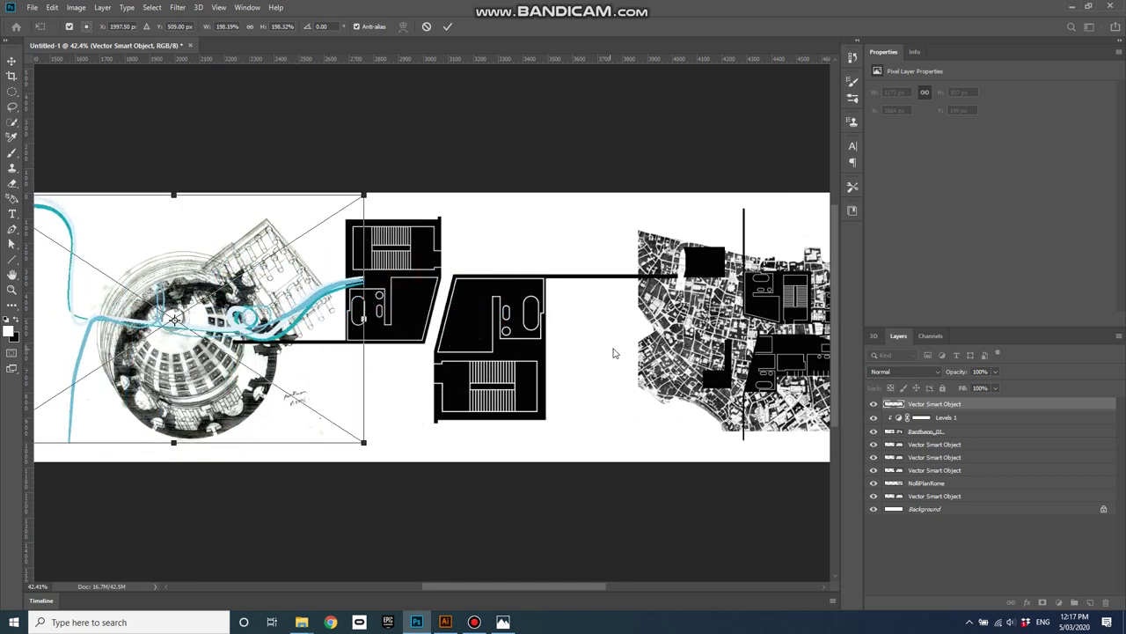
{"action": "scroll", "coordinate": [614, 353], "scroll_direction": "up", "scroll_amount": 2}
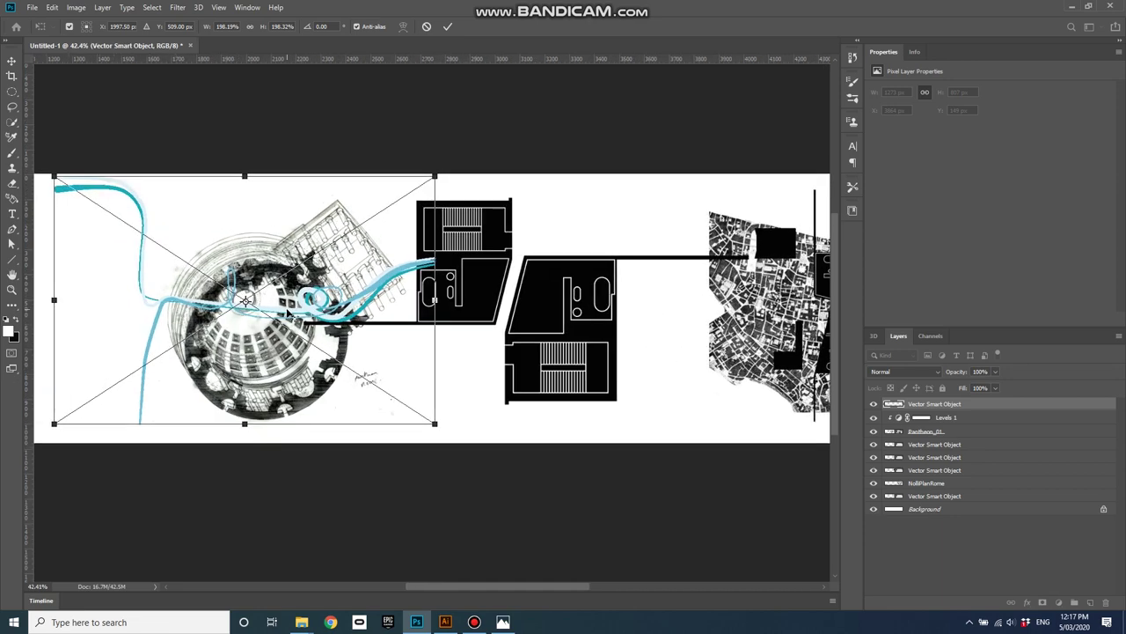
{"action": "scroll", "coordinate": [287, 313], "scroll_direction": "up", "scroll_amount": 5}
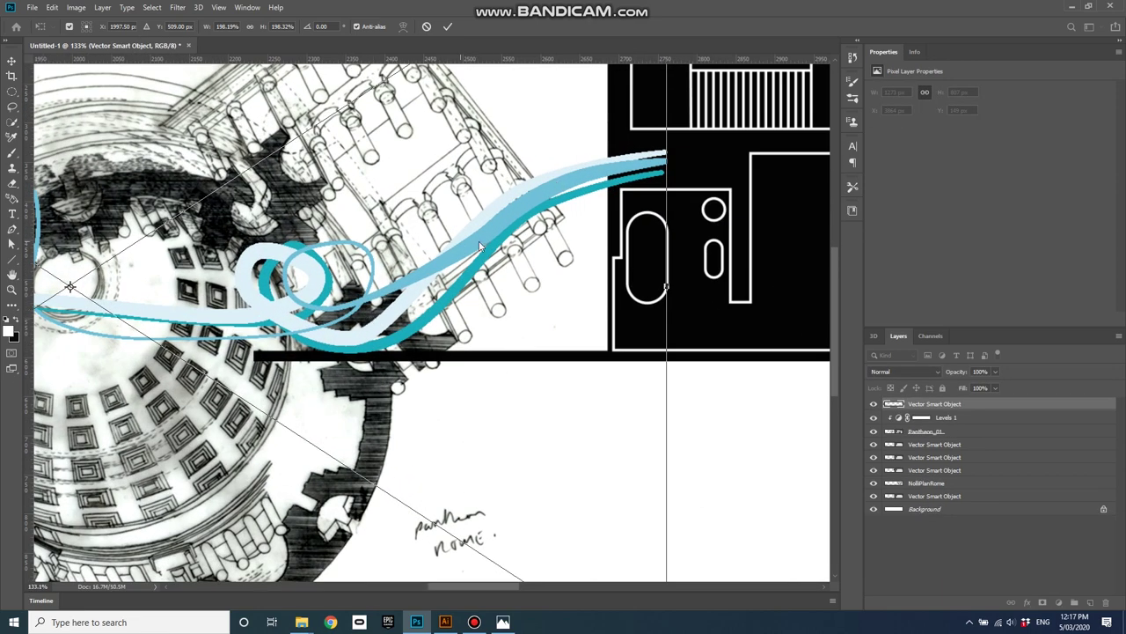
Commit the teal lines' scaling, set them to Multiply, and shift them over the drawing
{"action": "left_click", "coordinate": [447, 26]}
{"action": "left_click_drag", "start_coordinate": [472, 249], "coordinate": [432, 266]}
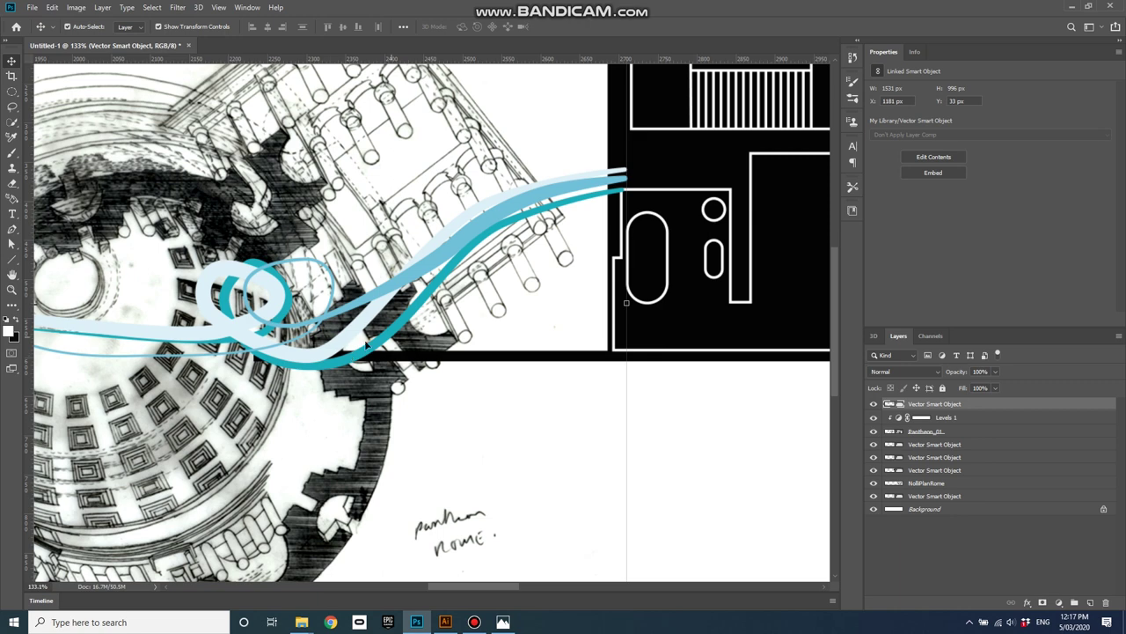
{"action": "left_click", "coordinate": [935, 373]}
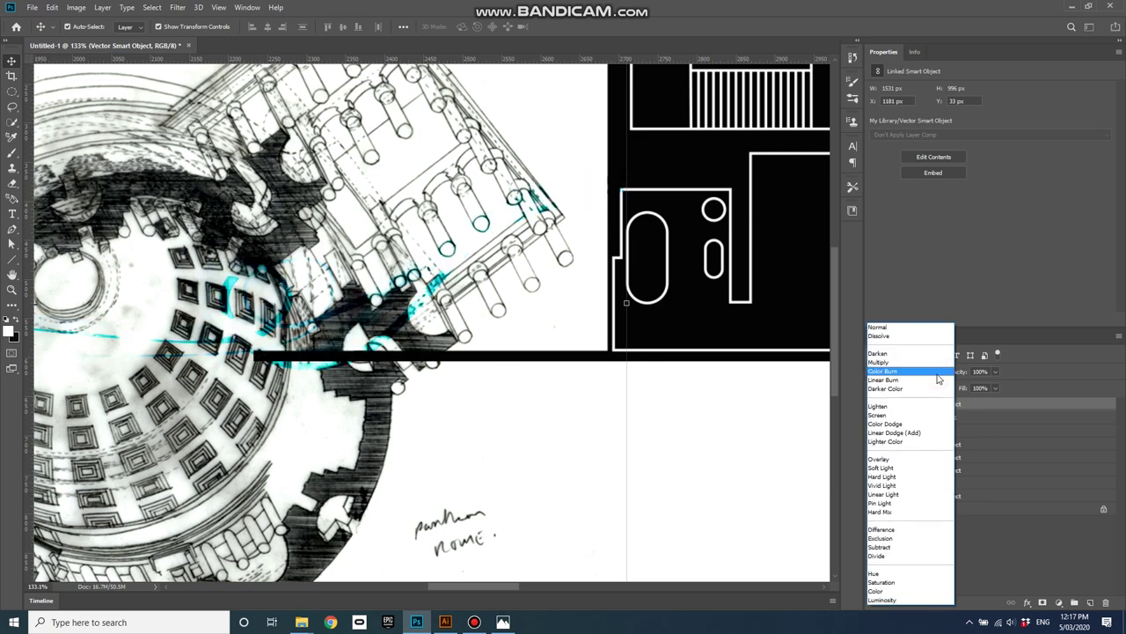
{"action": "left_click", "coordinate": [899, 363]}
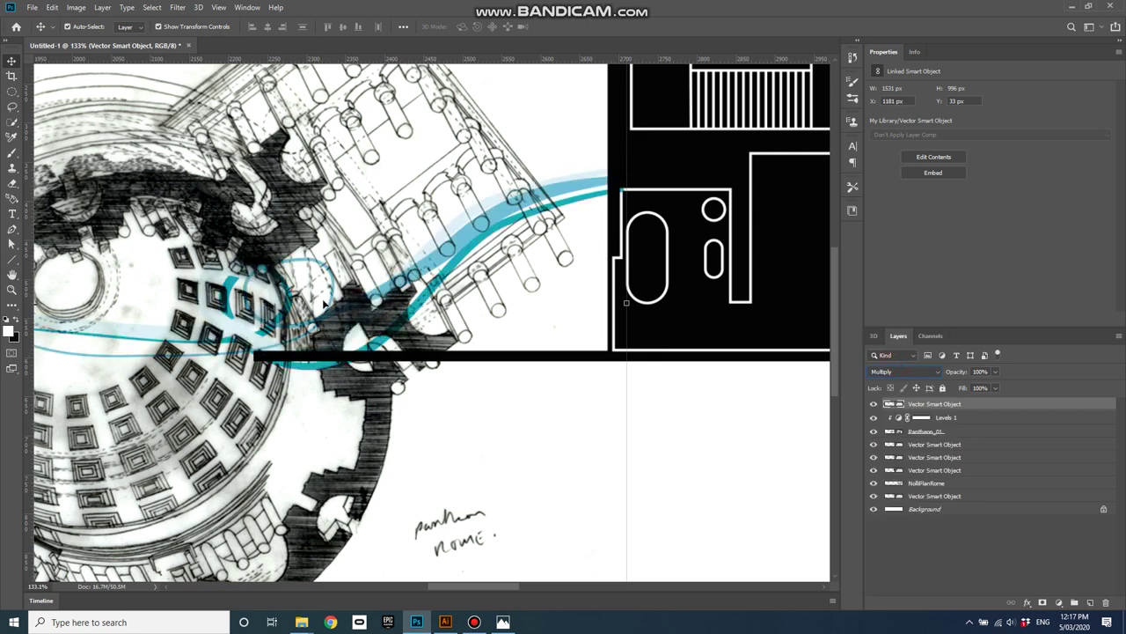
{"action": "left_click_drag", "start_coordinate": [249, 341], "coordinate": [262, 302]}
Compare Darken blending, revert the teal lines to Multiply, and align them over the oculus
{"action": "left_click", "coordinate": [911, 375]}
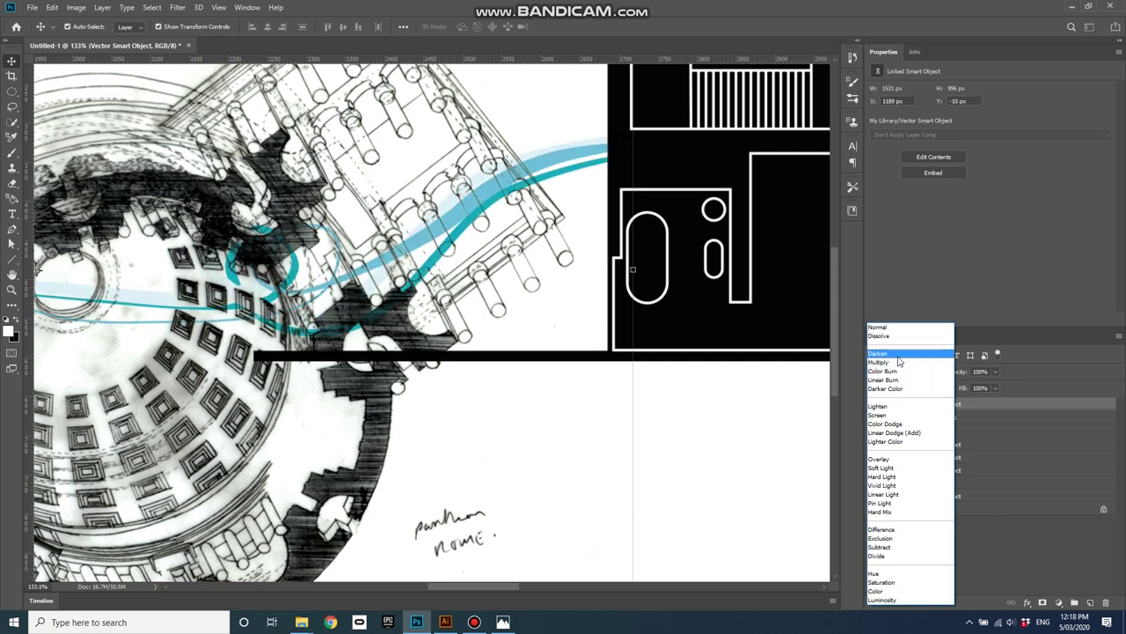
{"action": "left_click", "coordinate": [898, 355]}
{"action": "left_click", "coordinate": [902, 370]}
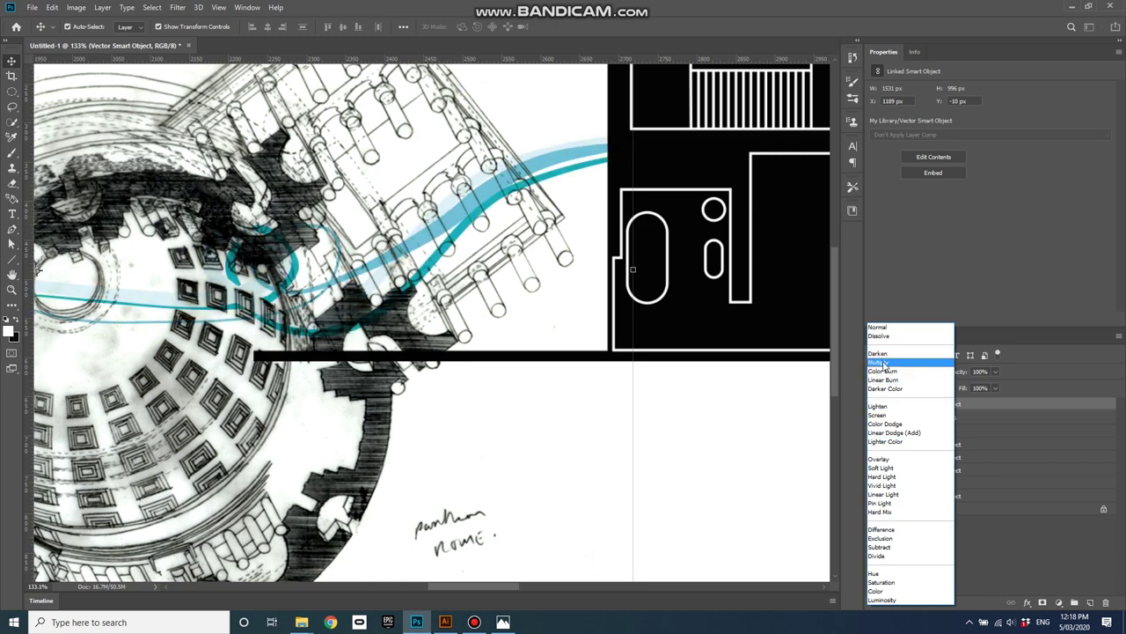
{"action": "left_click", "coordinate": [883, 363]}
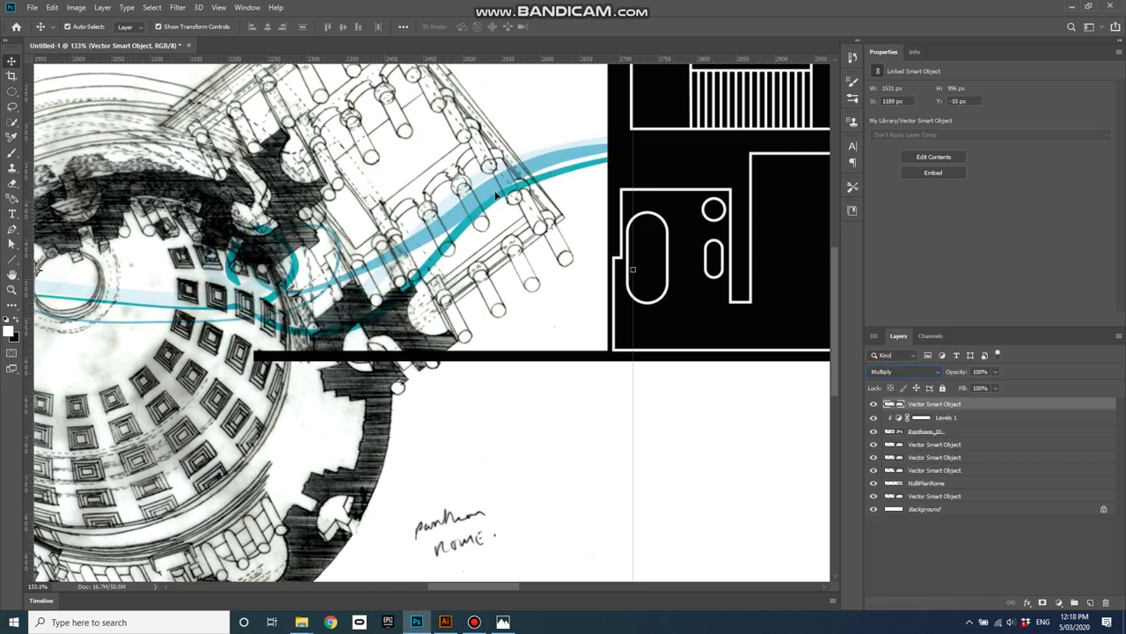
{"action": "left_click_drag", "start_coordinate": [466, 202], "coordinate": [289, 220]}
Nudge the teal lines a few pixels right and down, then zoom out to the whole composite
{"action": "scroll", "coordinate": [638, 379], "scroll_direction": "down", "scroll_amount": 5}
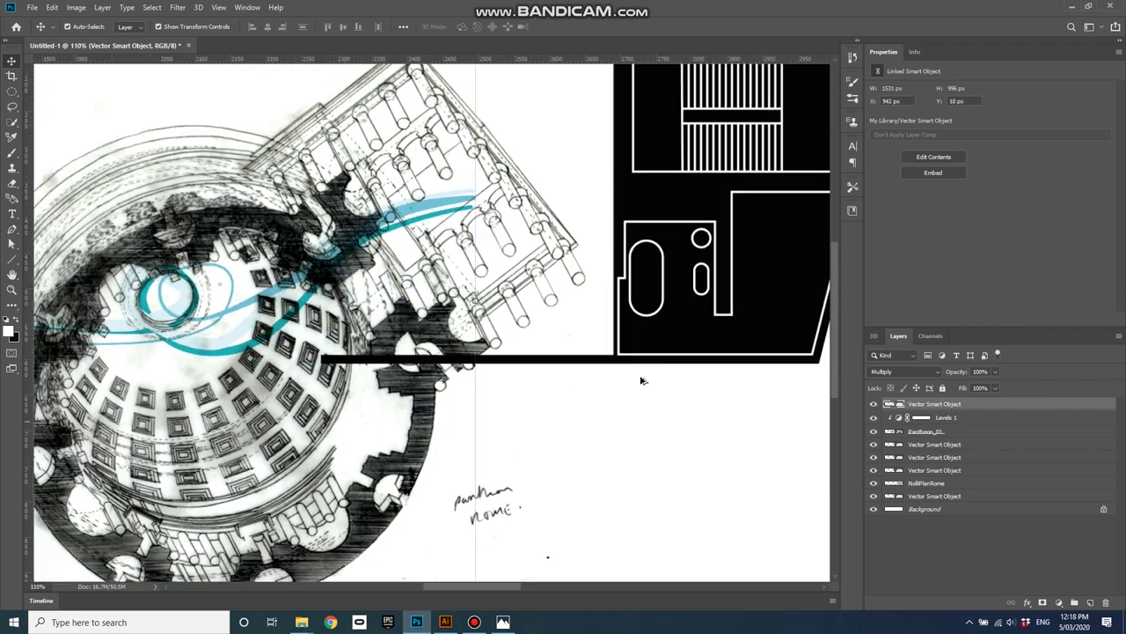
{"action": "left_click_drag", "start_coordinate": [327, 322], "coordinate": [332, 327]}
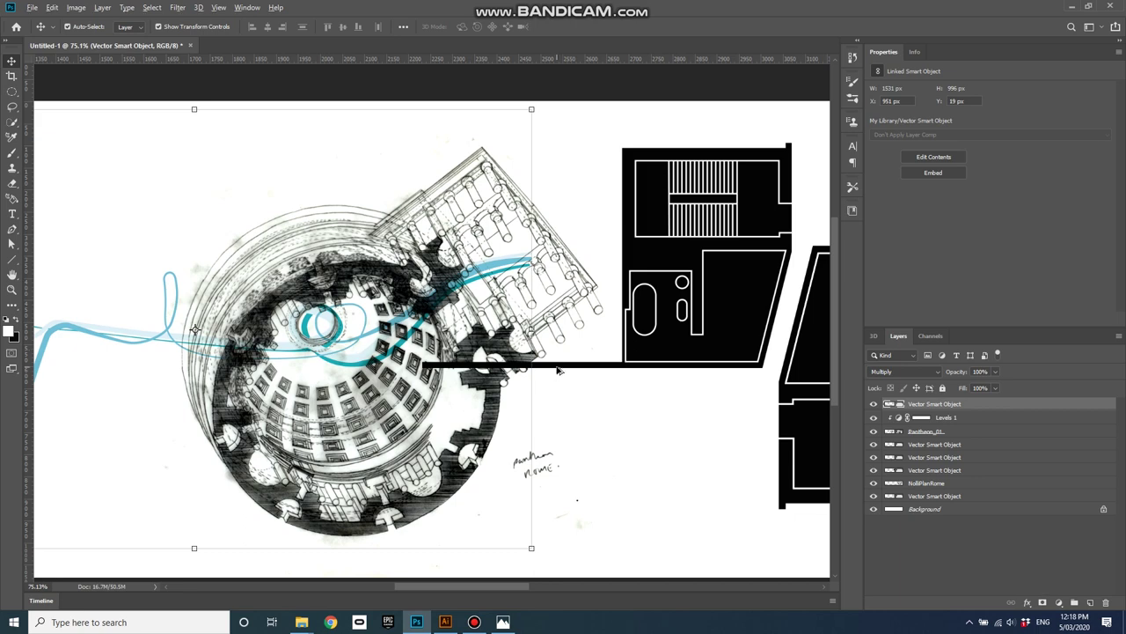
{"action": "scroll", "coordinate": [610, 404], "scroll_direction": "down", "scroll_amount": 4}
{"action": "left_click", "coordinate": [612, 410]}
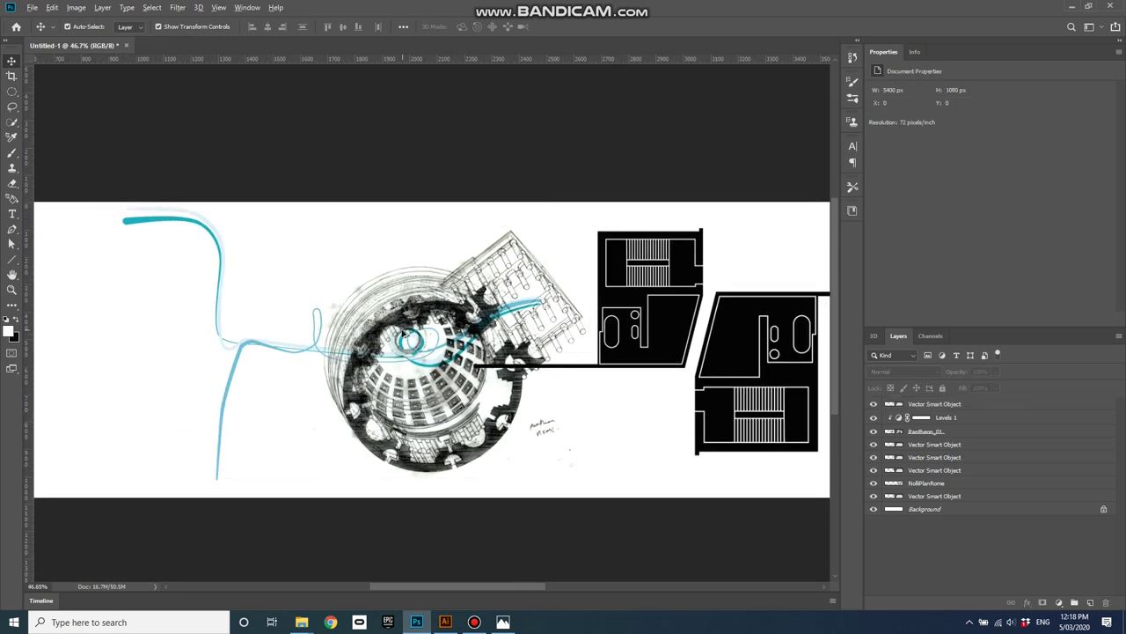
{"action": "scroll", "coordinate": [403, 334], "scroll_direction": "down", "scroll_amount": 4}
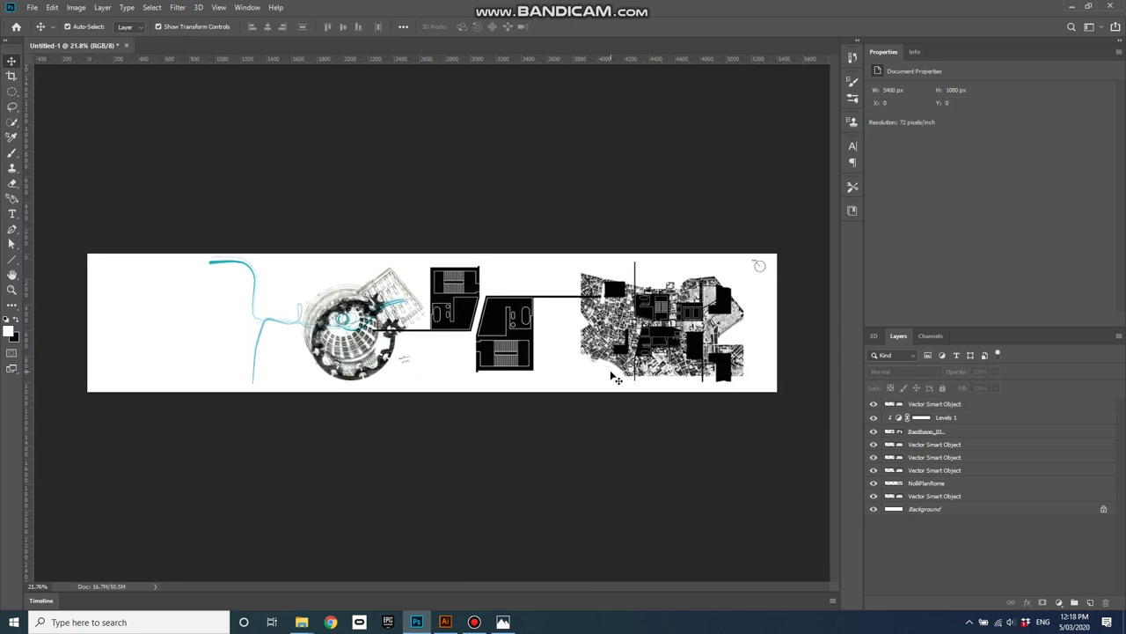